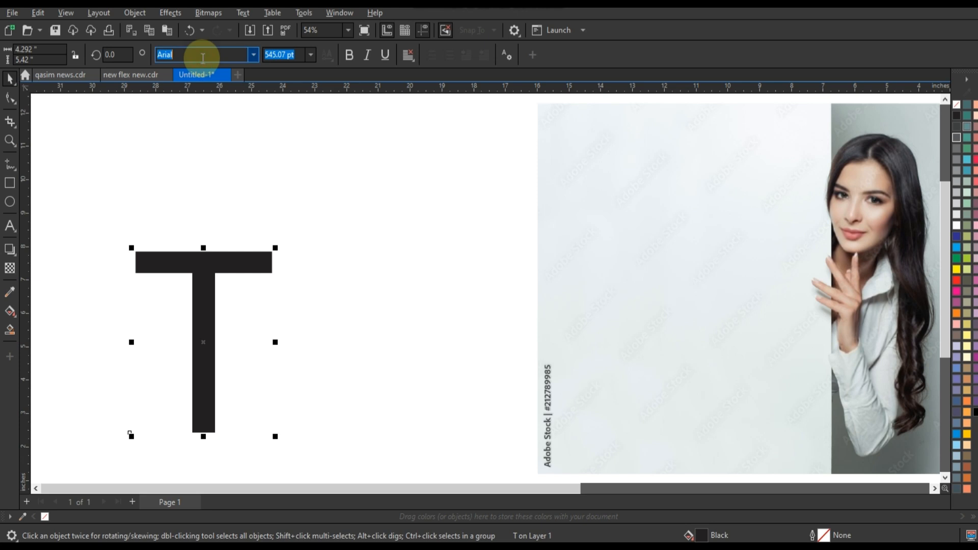
Step: Set the T's font to Times New Roman and make it bold
{"action": "type", "text": "Times New Roman"}
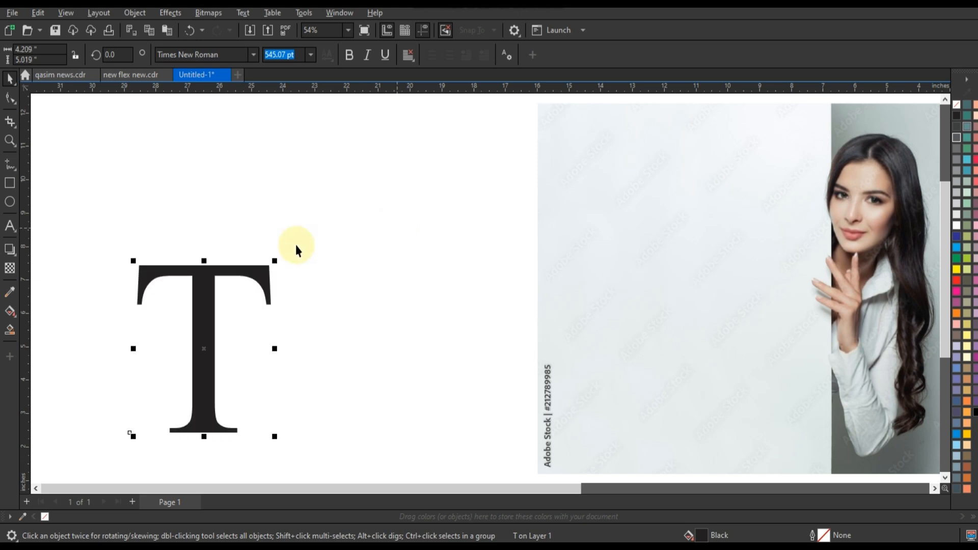
{"action": "left_click", "coordinate": [350, 60]}
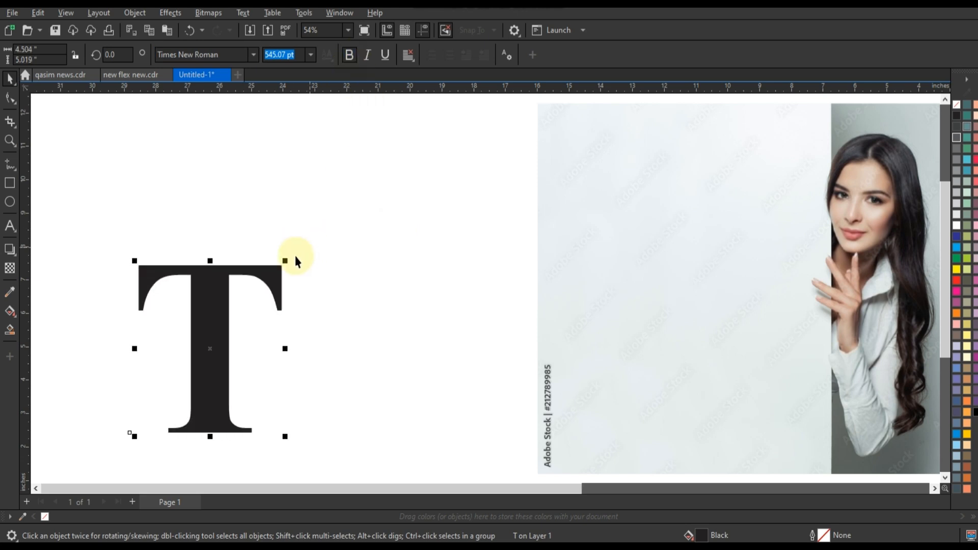
Step: Enlarge the T to about 6.5 × 7.2 inches and convert it to curves
{"action": "left_click_drag", "start_coordinate": [286, 261], "coordinate": [382, 192]}
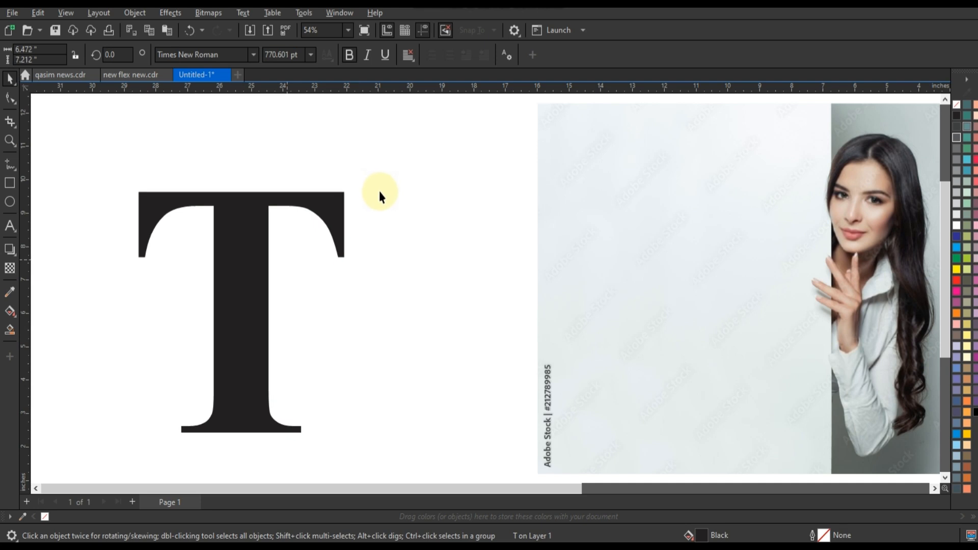
{"action": "key", "text": "ctrl+q"}
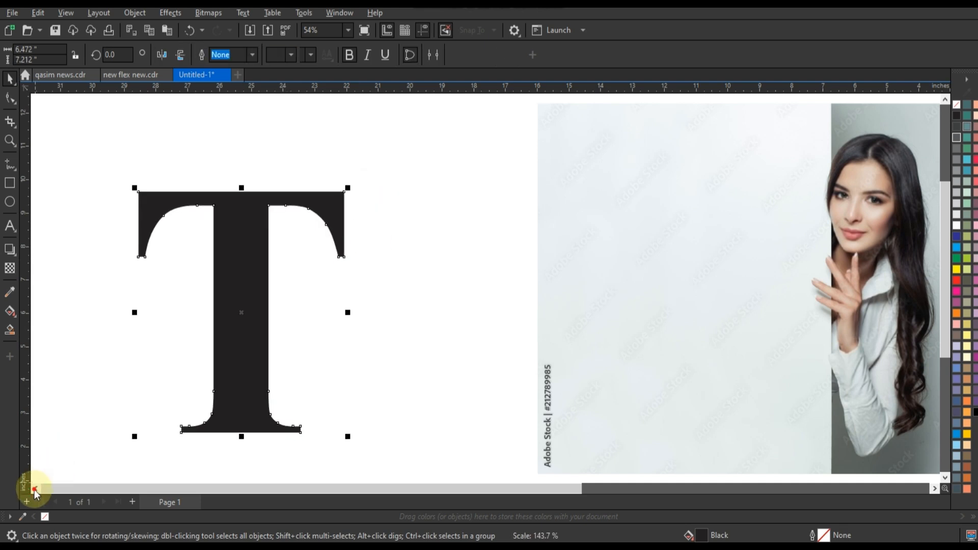
Step: Draw a square about 10.5 inches wide to the left of the letter
{"action": "left_click", "coordinate": [37, 489]}
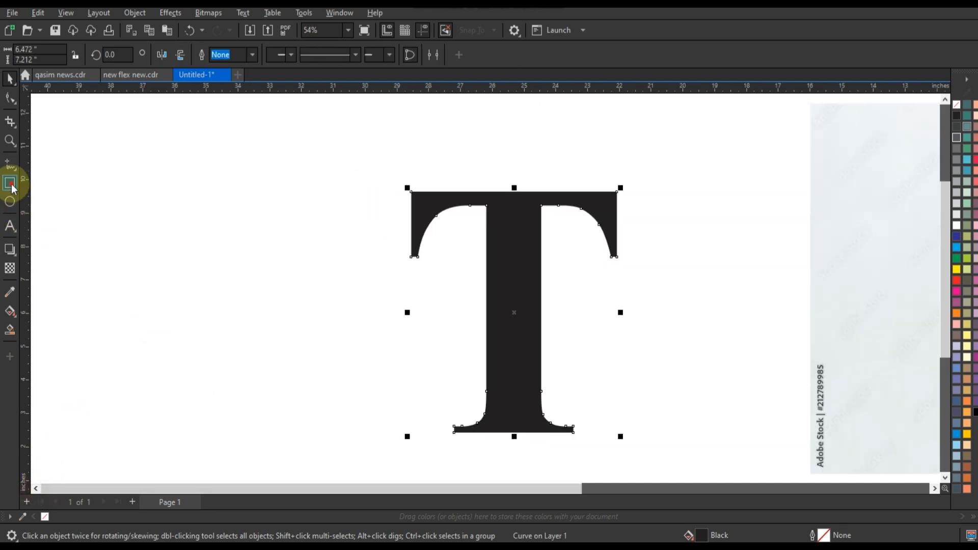
{"action": "left_click", "coordinate": [10, 183]}
{"action": "left_click_drag", "start_coordinate": [168, 108], "coordinate": [386, 458]}
{"action": "left_click", "coordinate": [9, 81]}
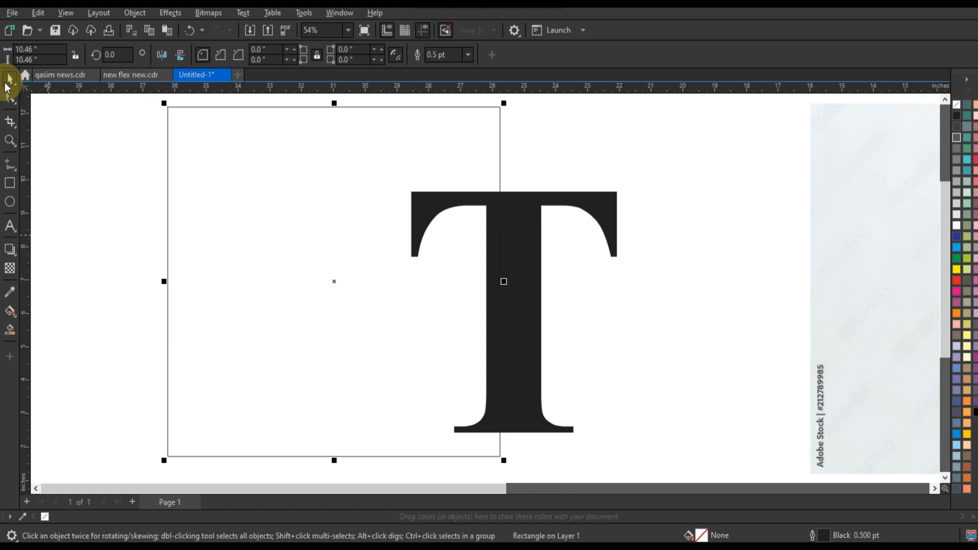
Step: Fill the square with the RGB colour #0095FF
{"action": "left_click", "coordinate": [957, 248]}
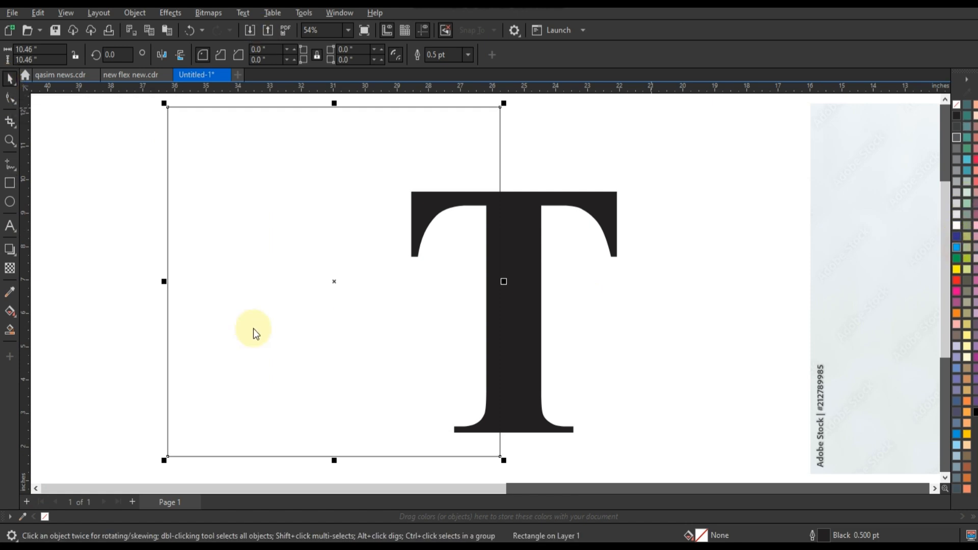
{"action": "left_click", "coordinate": [9, 311]}
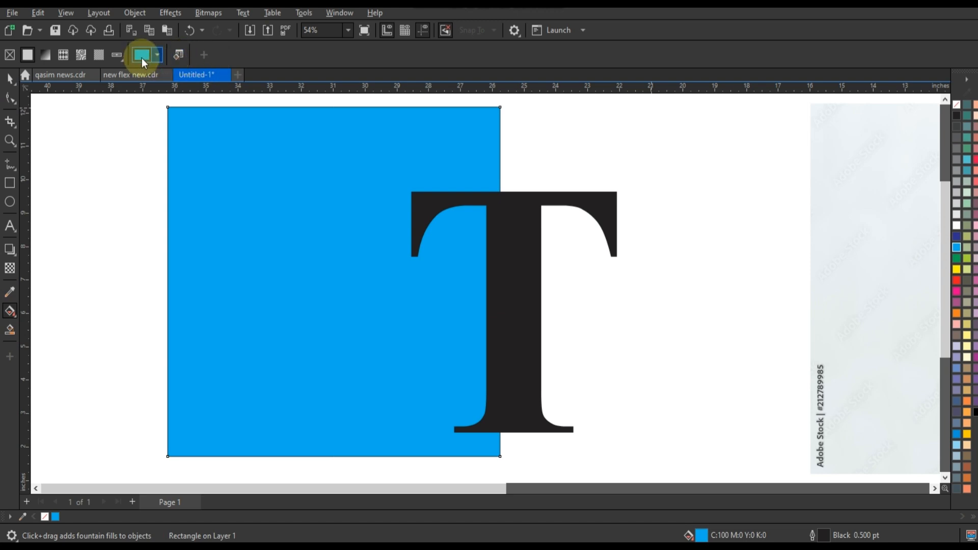
{"action": "left_click", "coordinate": [141, 57]}
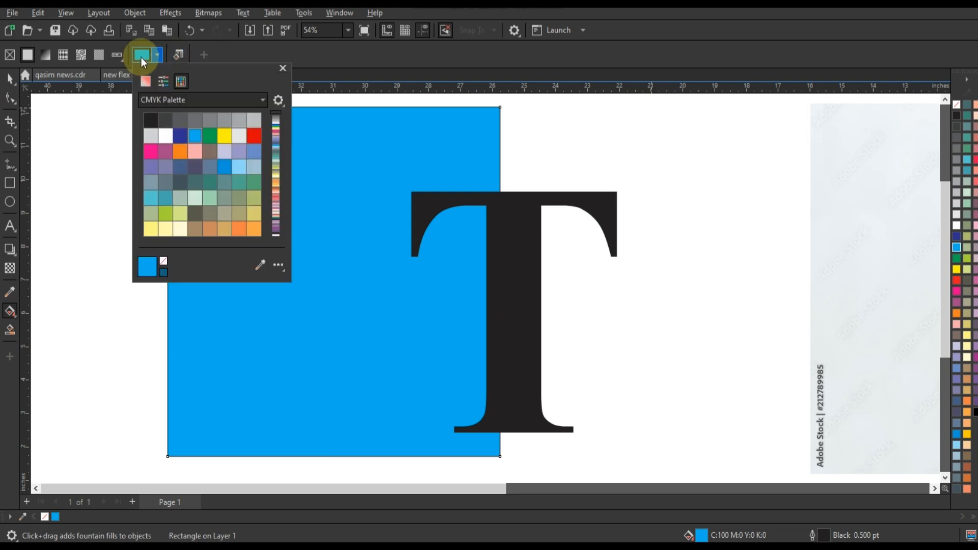
{"action": "left_click", "coordinate": [156, 99]}
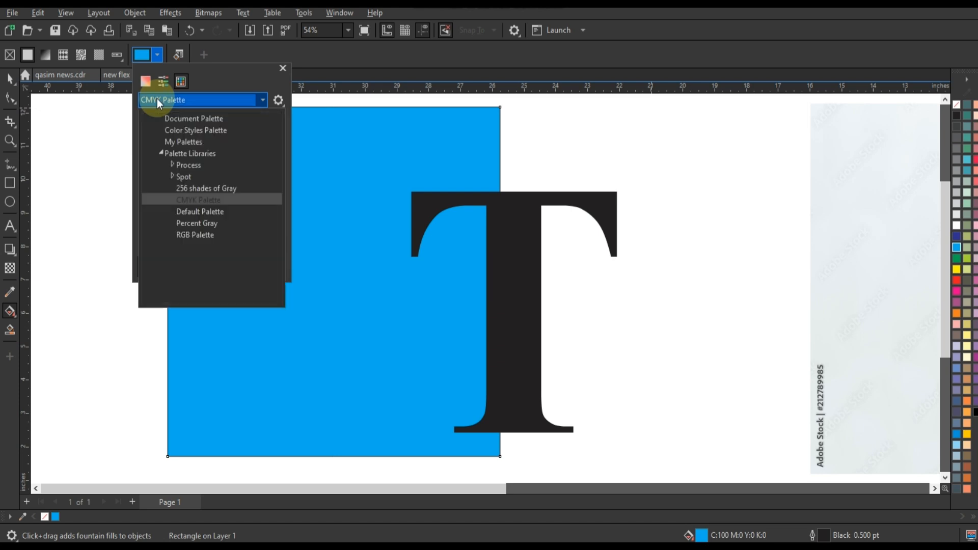
{"action": "left_click", "coordinate": [182, 234]}
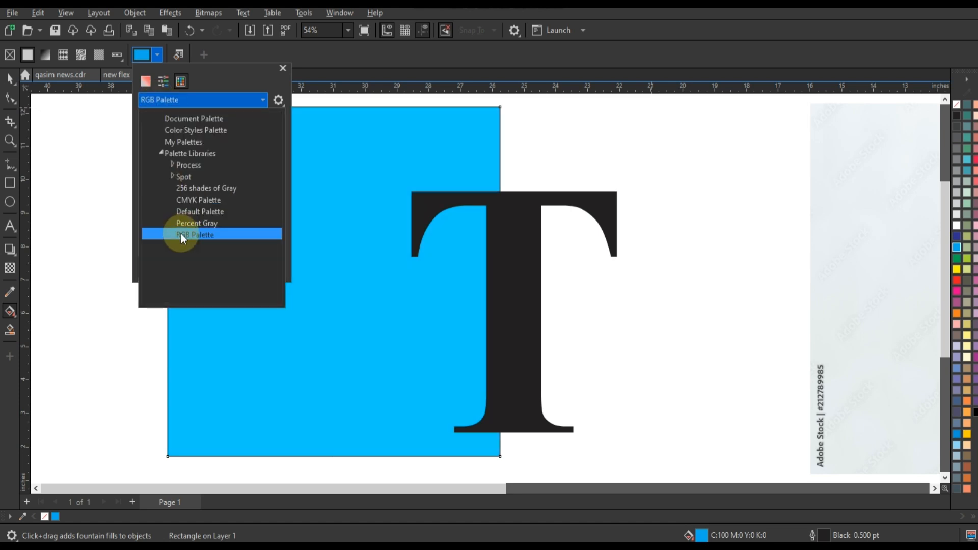
{"action": "left_click", "coordinate": [208, 137]}
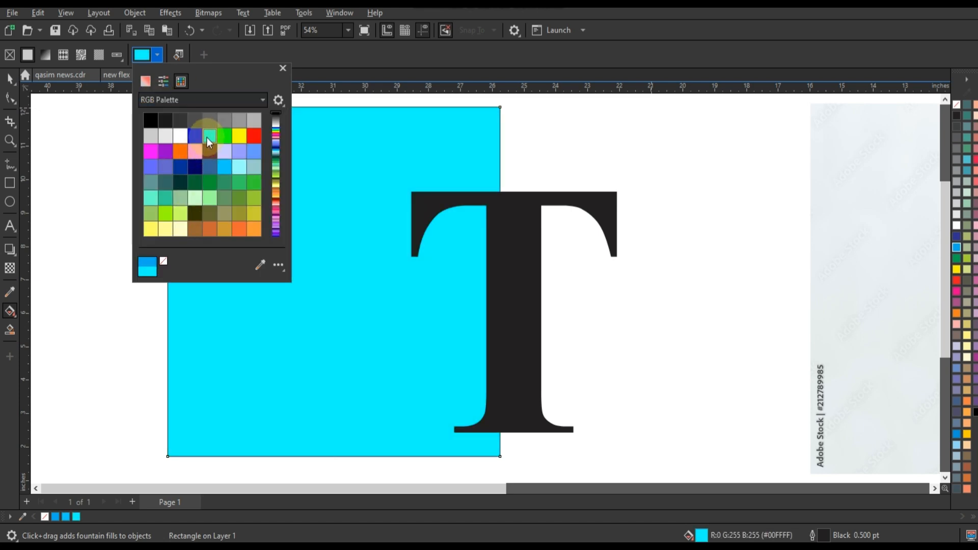
{"action": "left_click", "coordinate": [143, 57]}
{"action": "left_click", "coordinate": [143, 57]}
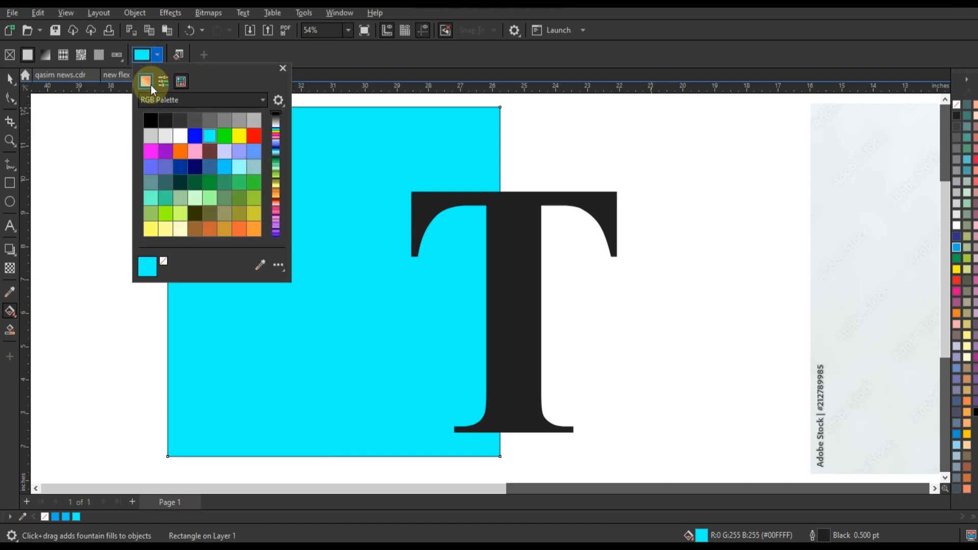
{"action": "left_click", "coordinate": [145, 81]}
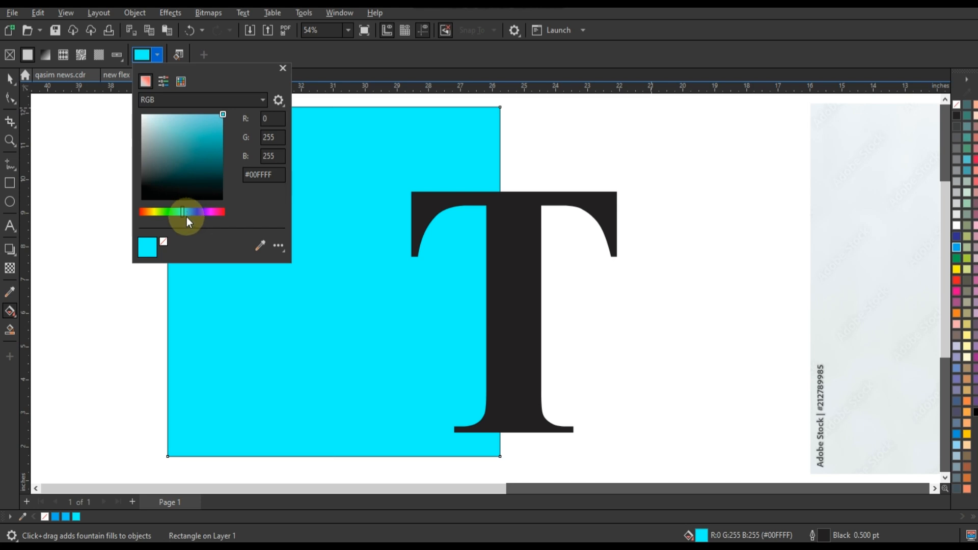
{"action": "left_click_drag", "start_coordinate": [185, 213], "coordinate": [187, 212]}
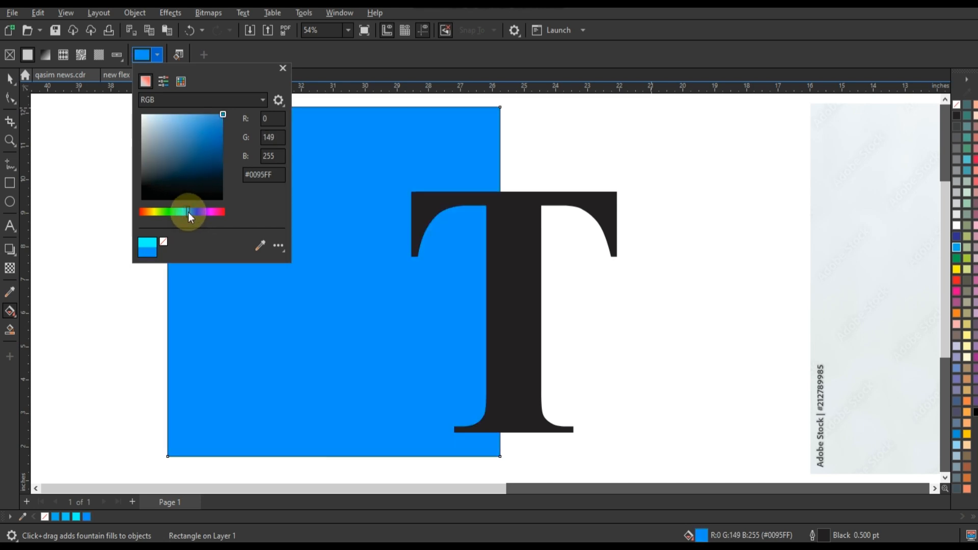
Step: Move the T onto the square and center it horizontally and vertically on the square
{"action": "left_click", "coordinate": [10, 78]}
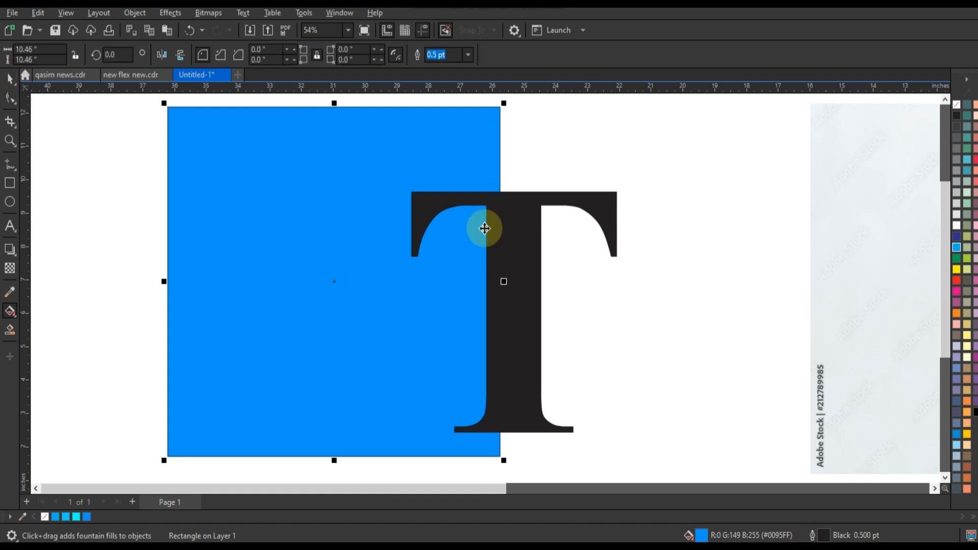
{"action": "left_click_drag", "start_coordinate": [455, 213], "coordinate": [344, 206]}
{"action": "left_click", "coordinate": [448, 285], "text": "shift"}
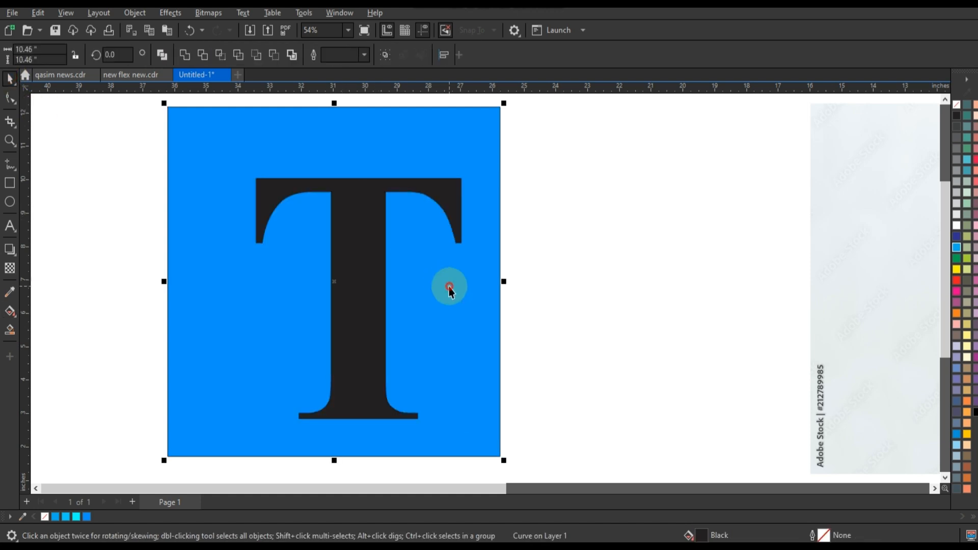
{"action": "key", "text": "c"}
{"action": "key", "text": "e"}
Step: Enlarge the T slightly to about 6.6 × 7.3 inches
{"action": "key", "text": "shift+F2"}
{"action": "left_click", "coordinate": [476, 306]}
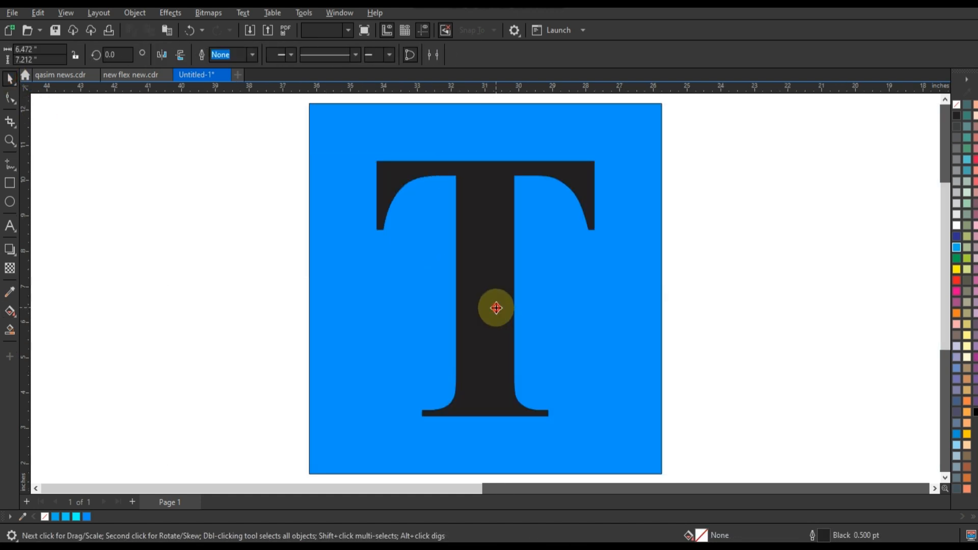
{"action": "left_click_drag", "start_coordinate": [494, 310], "coordinate": [492, 314]}
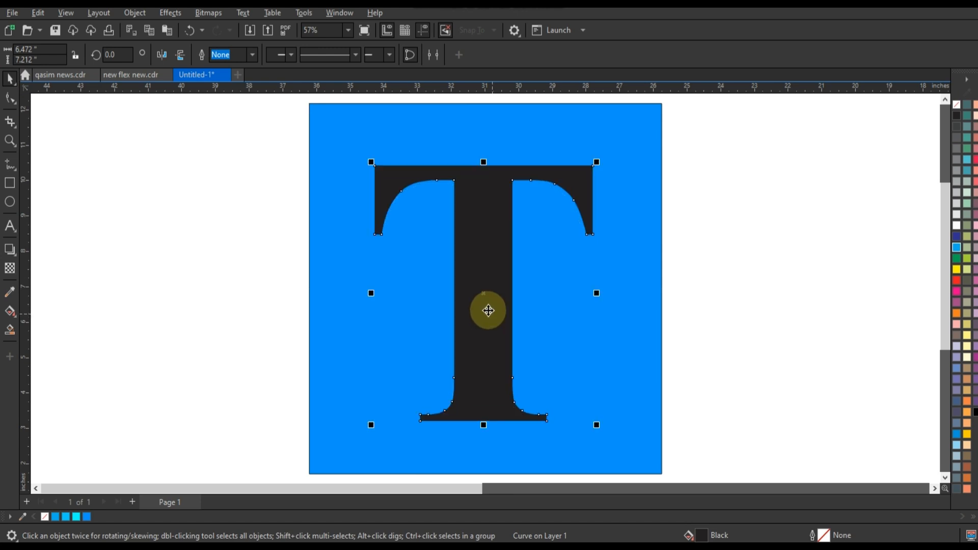
{"action": "left_click_drag", "start_coordinate": [598, 162], "coordinate": [601, 159]}
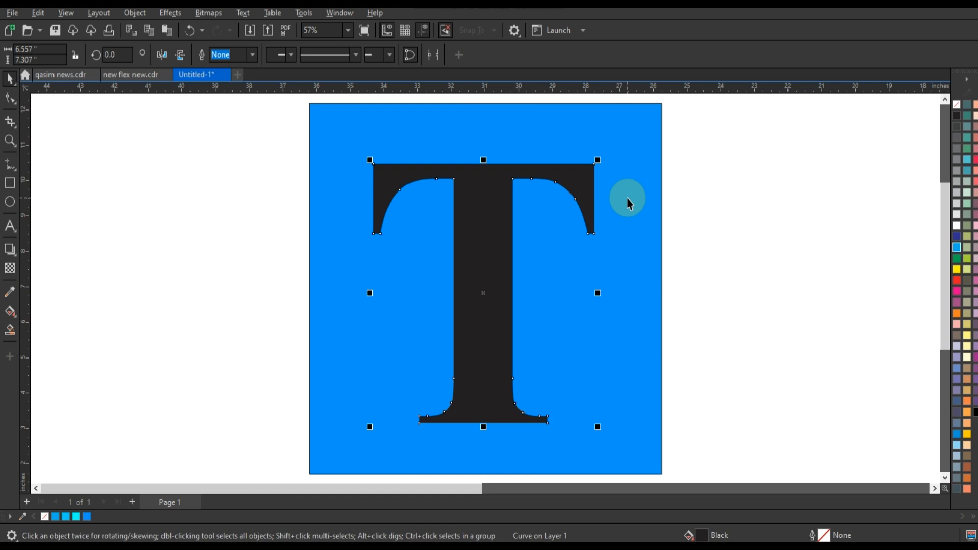
Step: Give the T an 8.0 pt white outline
{"action": "left_click", "coordinate": [146, 29]}
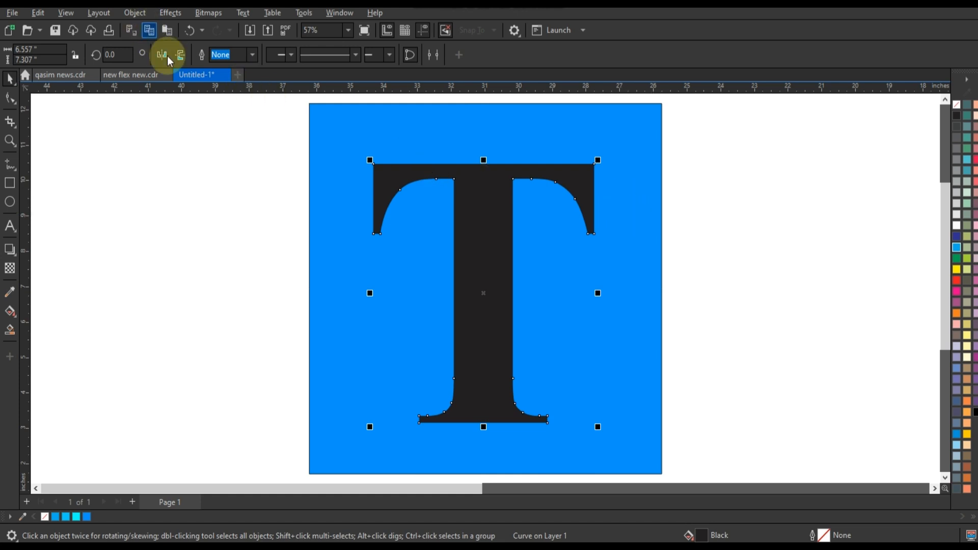
{"action": "left_click", "coordinate": [260, 56]}
{"action": "left_click", "coordinate": [227, 153]}
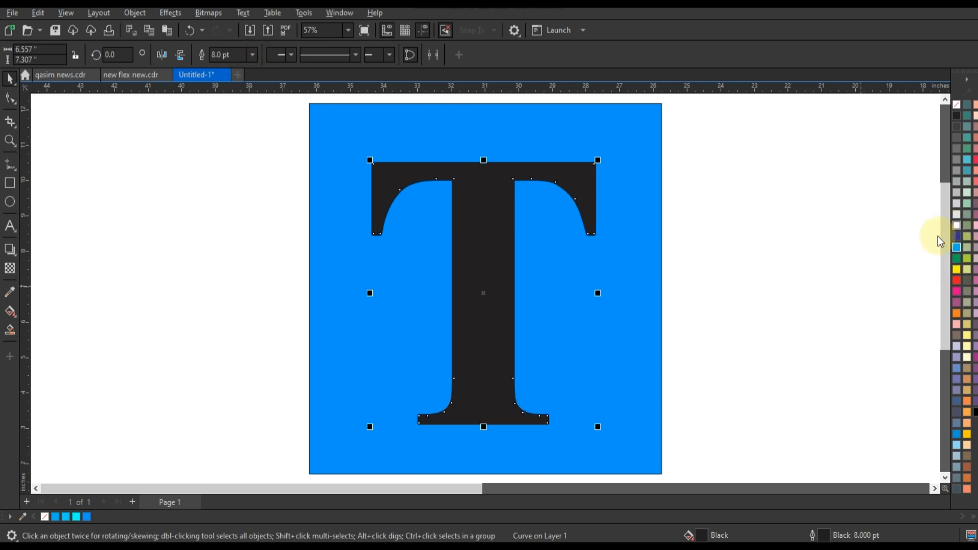
{"action": "right_click", "coordinate": [956, 225]}
{"action": "left_click", "coordinate": [916, 232]}
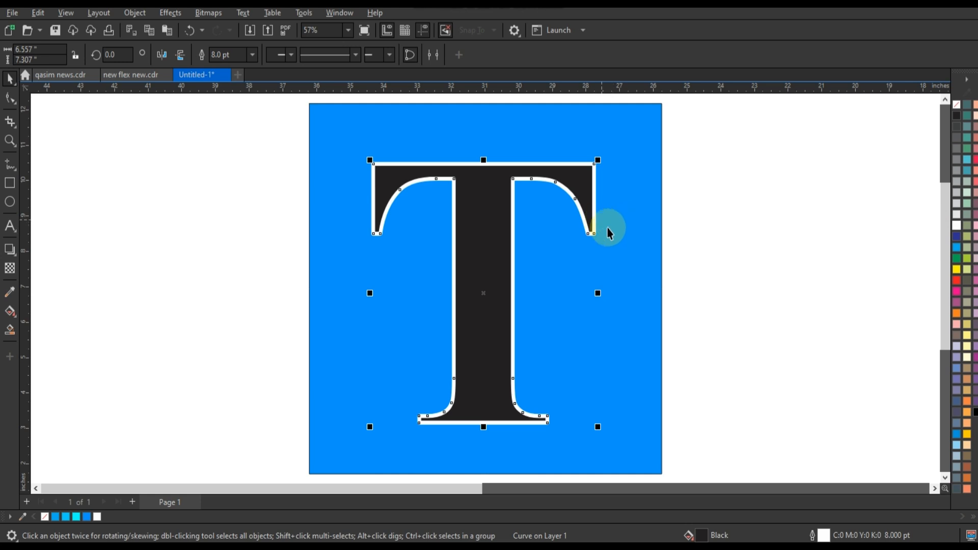
Step: Set the T's outline pen to 8.0 pt, rounded corners, and behind fill
{"action": "key", "text": "F12"}
{"action": "left_click", "coordinate": [434, 200]}
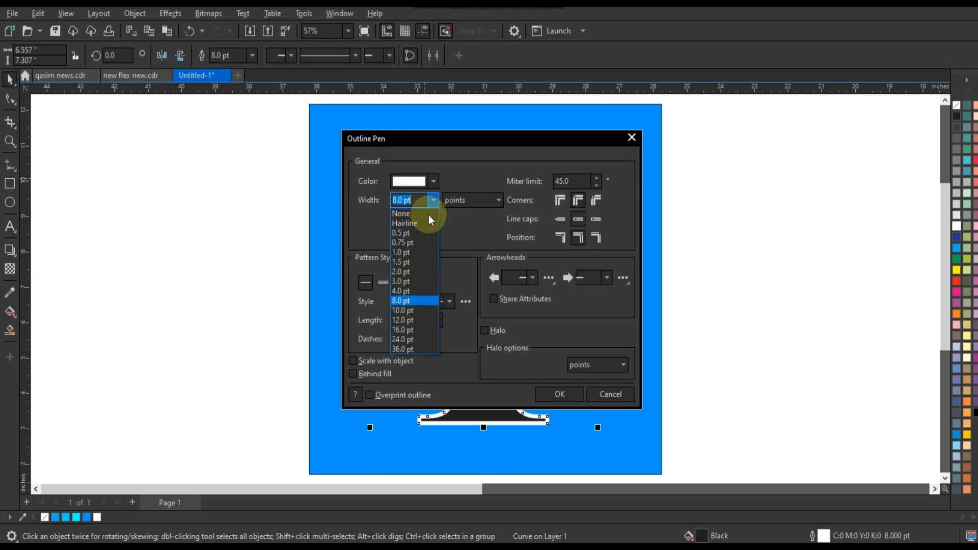
{"action": "left_click", "coordinate": [411, 300]}
{"action": "left_click", "coordinate": [375, 374]}
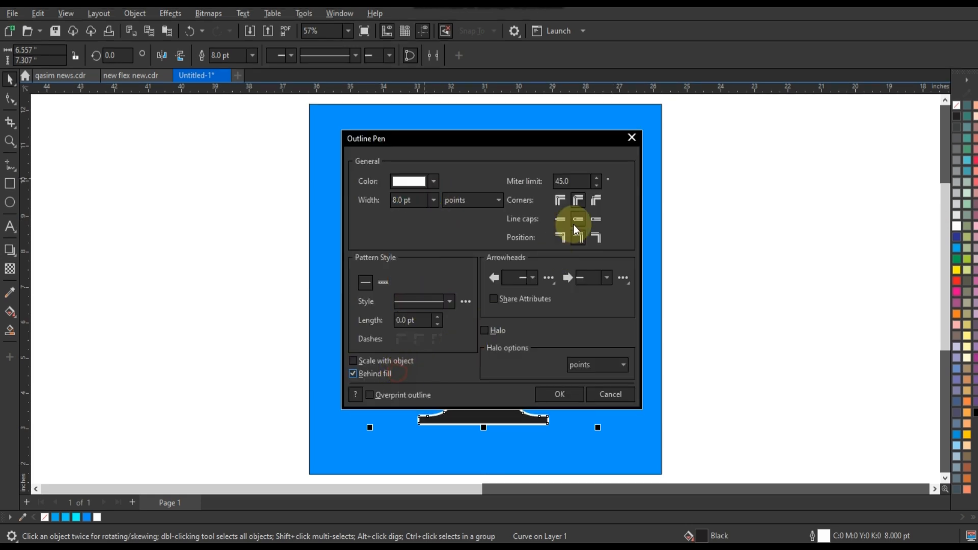
{"action": "left_click", "coordinate": [578, 203]}
{"action": "left_click", "coordinate": [550, 395]}
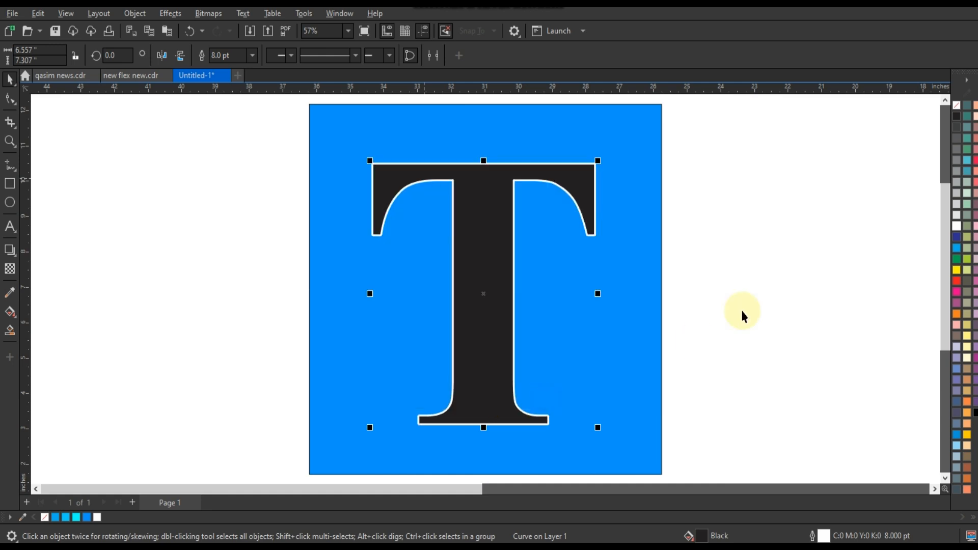
Step: Convert the T's outline to a separate object
{"action": "left_click", "coordinate": [742, 309]}
{"action": "left_click", "coordinate": [486, 218]}
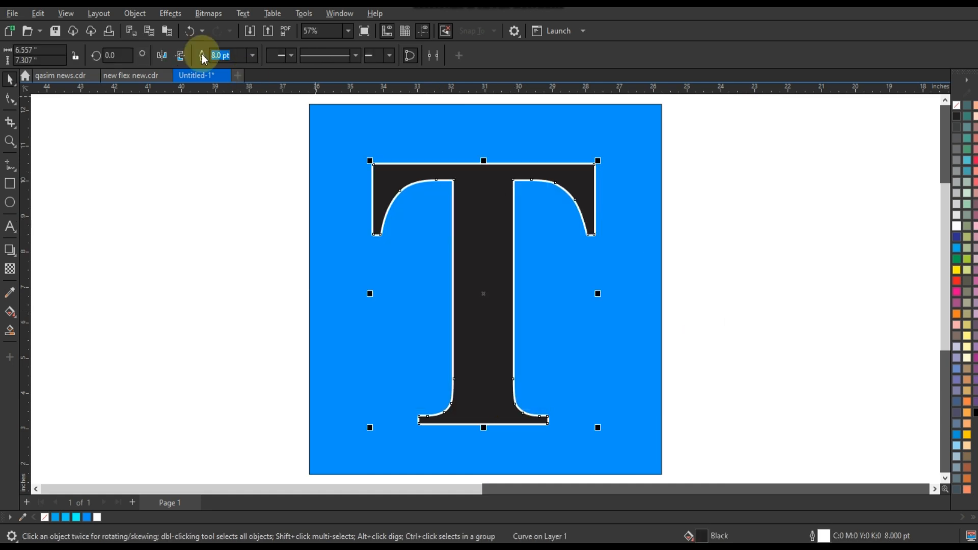
{"action": "left_click", "coordinate": [130, 14]}
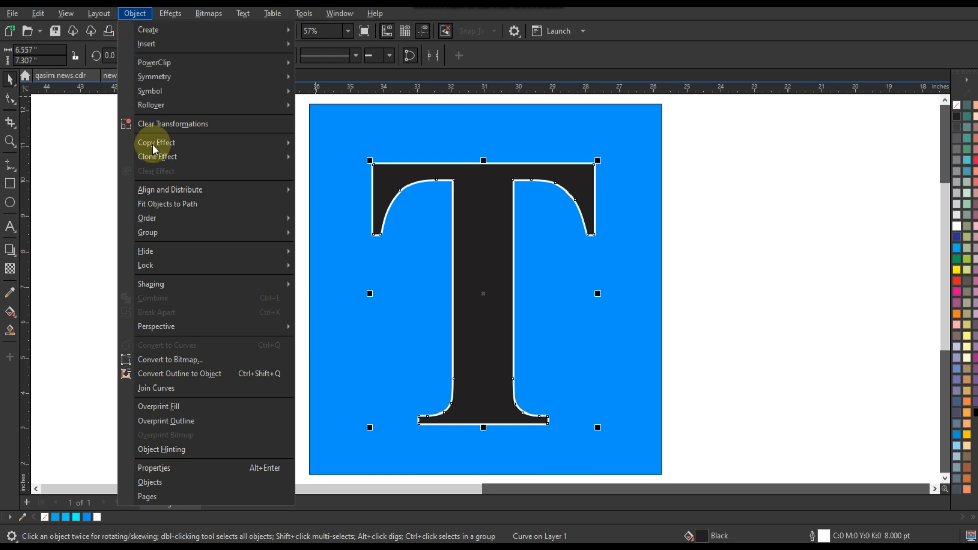
{"action": "left_click", "coordinate": [171, 376]}
{"action": "left_click", "coordinate": [136, 276]}
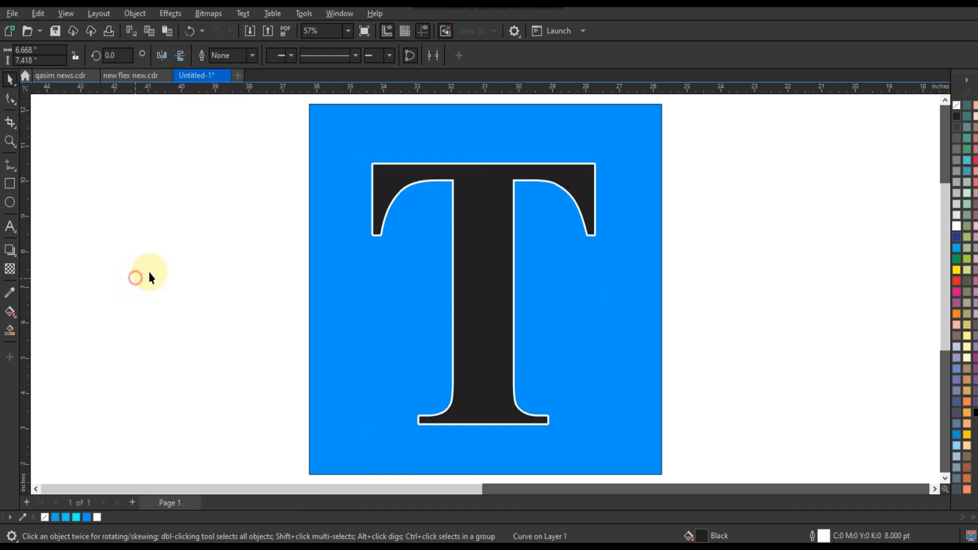
Step: Move the filled T off the square and undo the move
{"action": "left_click_drag", "start_coordinate": [550, 173], "coordinate": [209, 172]}
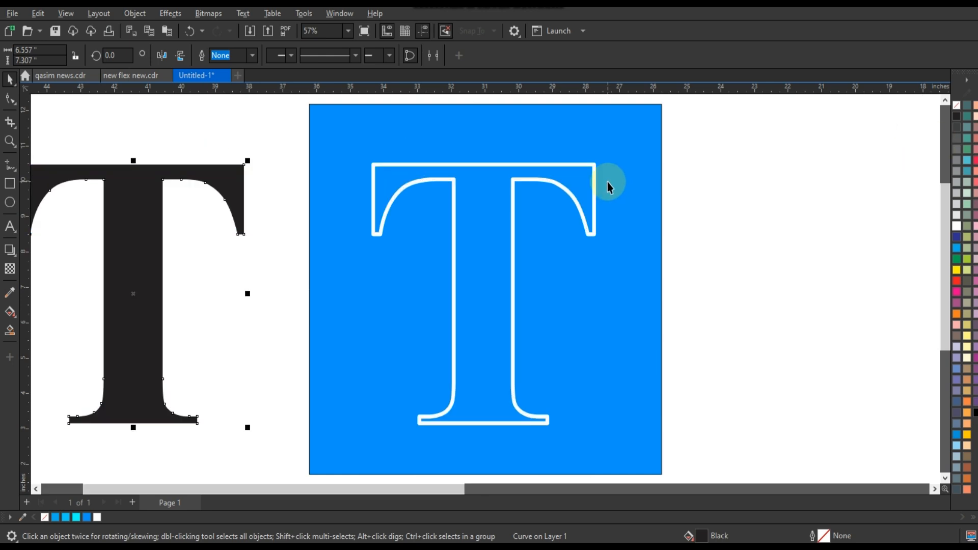
{"action": "key", "text": "ctrl+z"}
Step: Move the T outline object to the left of the square and colour its outline gray
{"action": "left_click_drag", "start_coordinate": [590, 164], "coordinate": [297, 163]}
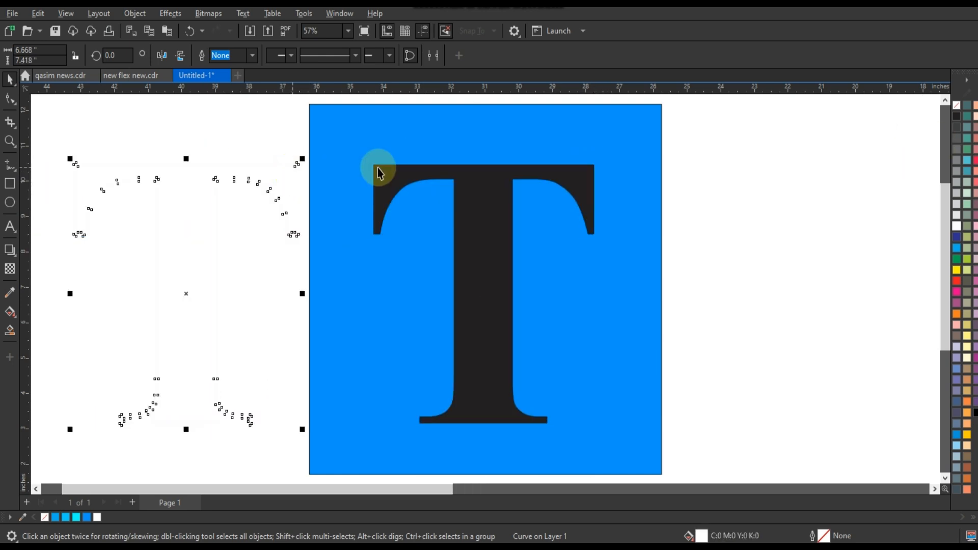
{"action": "right_click", "coordinate": [956, 150]}
Step: Select the T and the square, center them, and combine them to cut the letter out of the square
{"action": "left_click", "coordinate": [586, 170]}
{"action": "left_click", "coordinate": [626, 150], "text": "shift"}
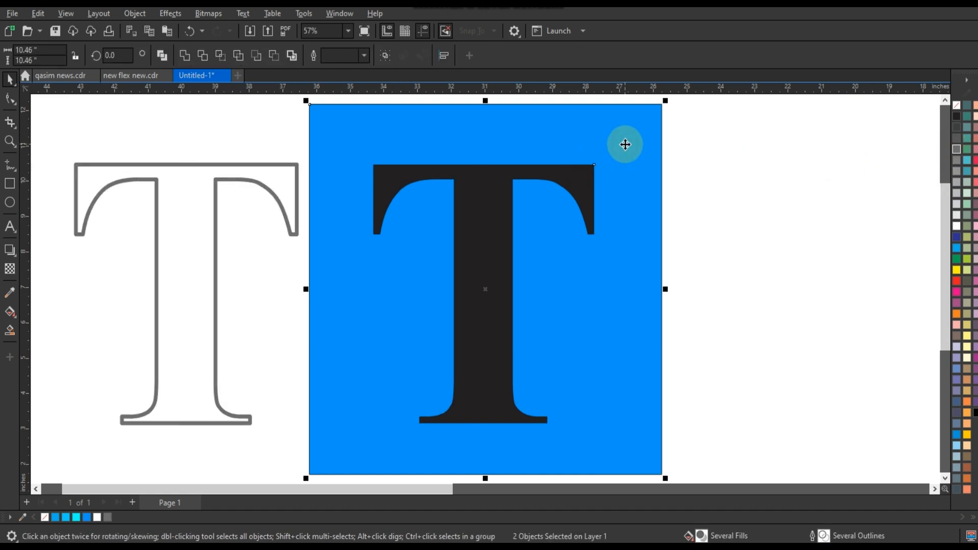
{"action": "left_click", "coordinate": [764, 188]}
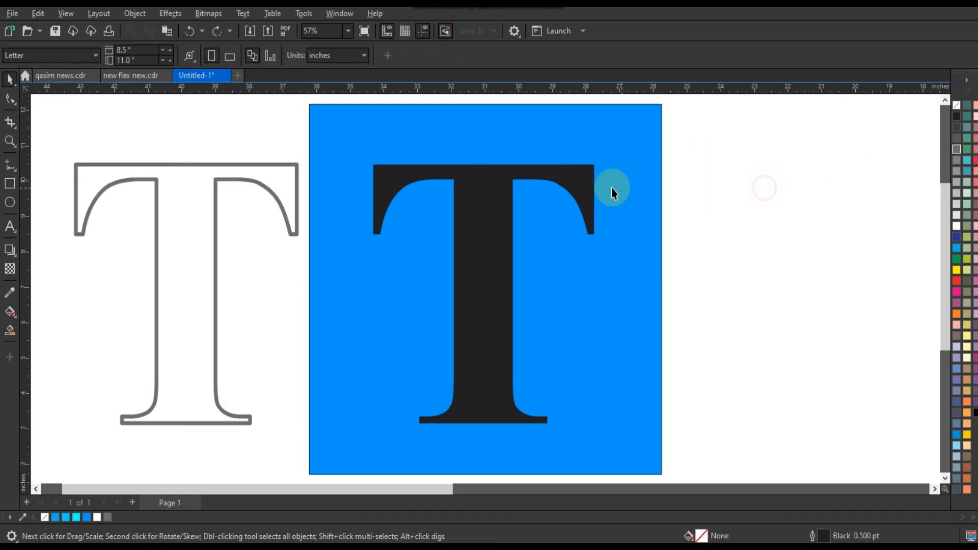
{"action": "left_click", "coordinate": [588, 186]}
{"action": "left_click", "coordinate": [617, 183], "text": "shift"}
{"action": "key", "text": "c"}
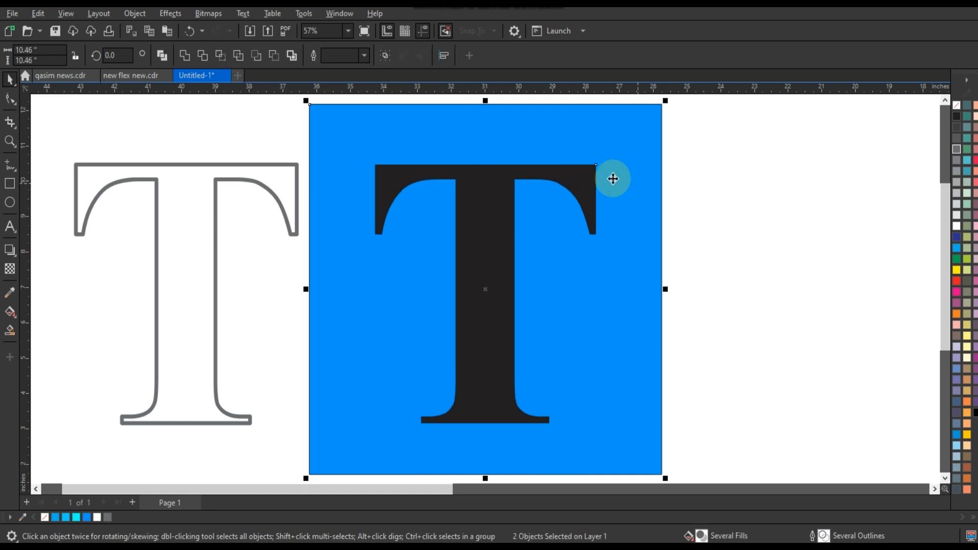
{"action": "left_click", "coordinate": [162, 55]}
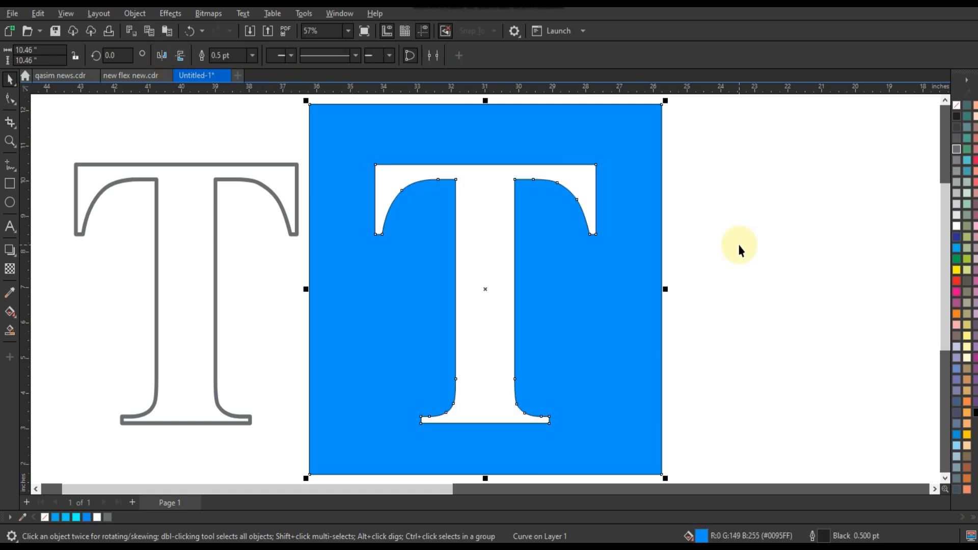
Step: Draw a rectangle inside the blue square and fill it orange
{"action": "left_click", "coordinate": [739, 246]}
{"action": "left_click", "coordinate": [405, 302]}
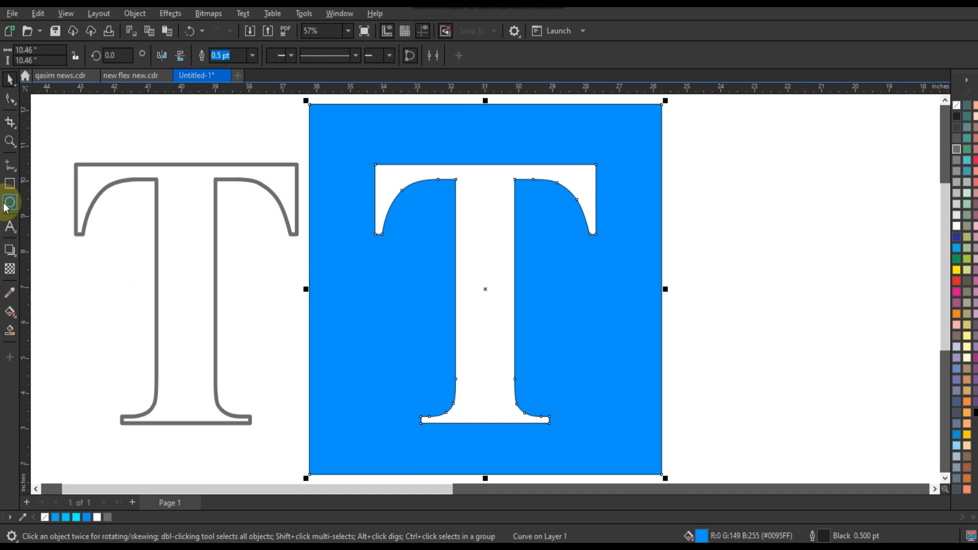
{"action": "left_click", "coordinate": [10, 184]}
{"action": "mouse_move", "coordinate": [330, 124]}
{"action": "left_mouse_down"}
{"action": "mouse_move", "coordinate": [592, 419]}
{"action": "mouse_move", "coordinate": [631, 450]}
{"action": "mouse_move", "coordinate": [619, 448]}
{"action": "left_mouse_up"}
{"action": "left_click", "coordinate": [958, 316]}
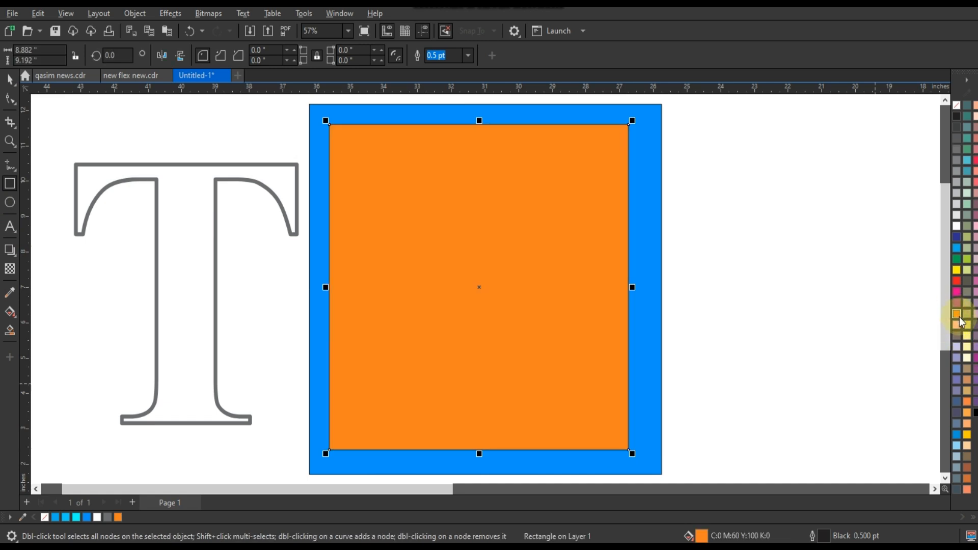
Step: Send the orange rectangle behind the square and change its fill to #FF6600 from the RGB palette
{"action": "key", "text": "ctrl+Page_Down"}
{"action": "left_click", "coordinate": [10, 315]}
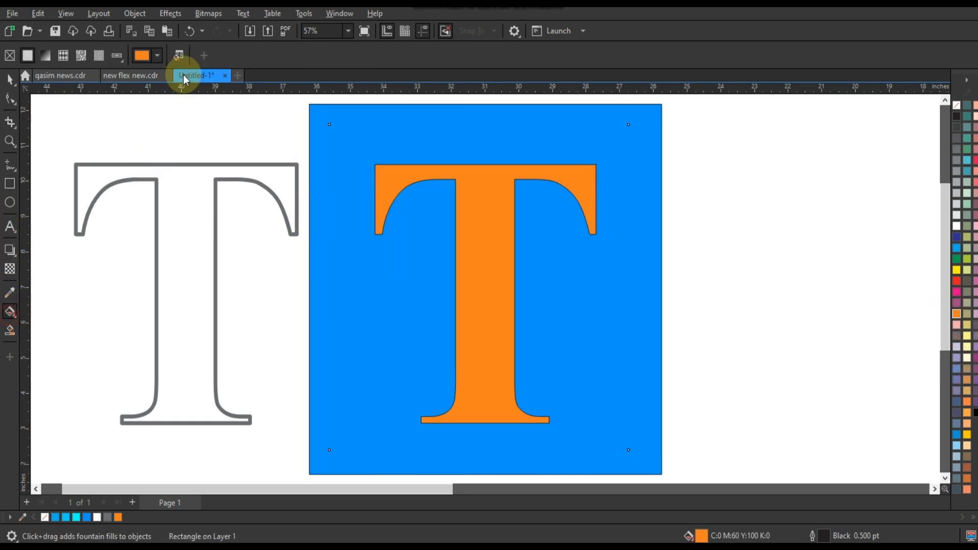
{"action": "left_click", "coordinate": [144, 57]}
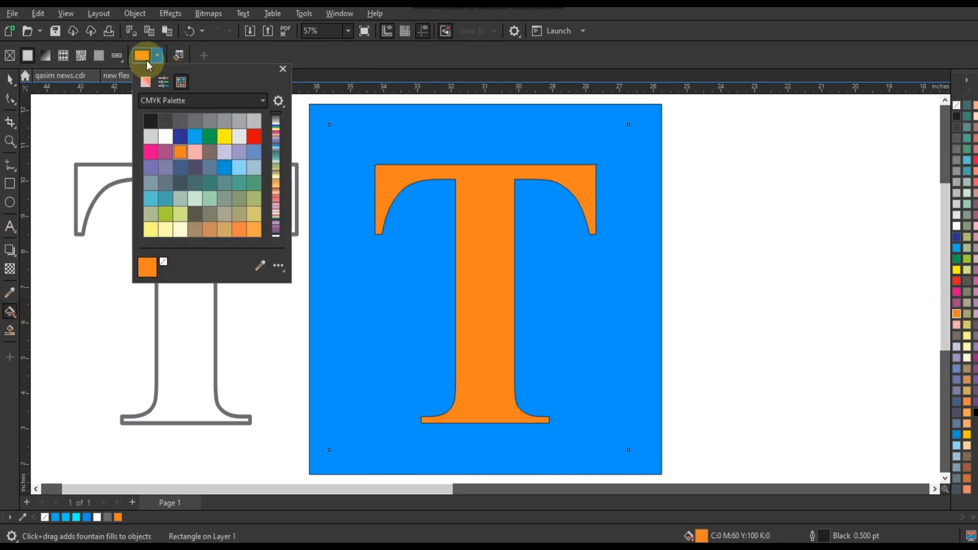
{"action": "left_click", "coordinate": [156, 101]}
{"action": "left_click", "coordinate": [190, 234]}
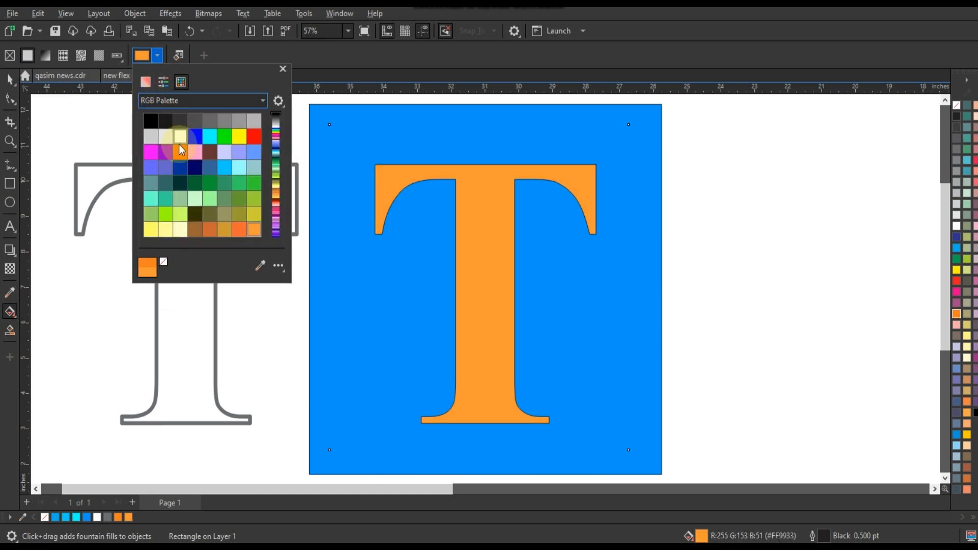
{"action": "left_click", "coordinate": [180, 150]}
{"action": "left_click", "coordinate": [10, 79]}
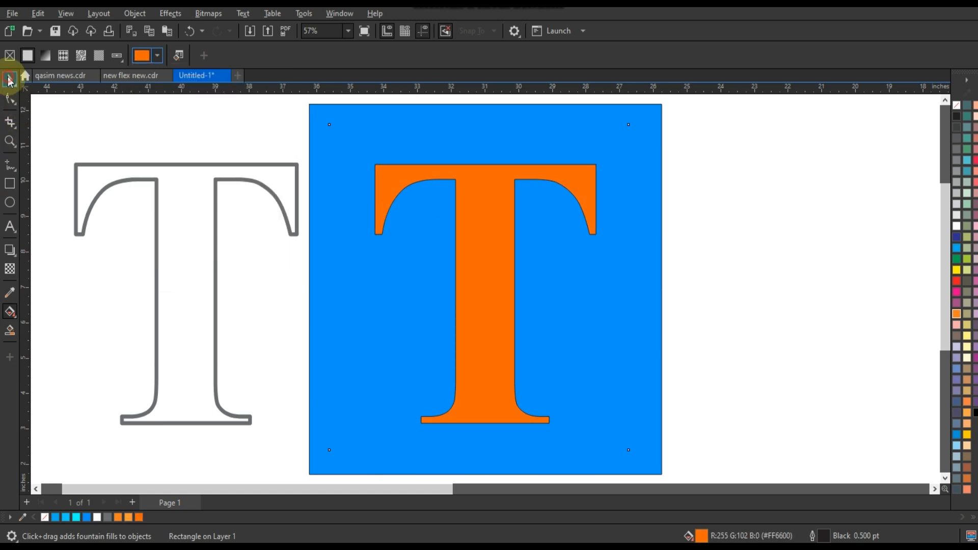
Step: Move the woman's photo onto the T and scale it down to about 10 by 8 inches
{"action": "left_click", "coordinate": [196, 245]}
{"action": "scroll", "coordinate": [135, 277], "scroll_direction": "down", "scroll_amount": 2}
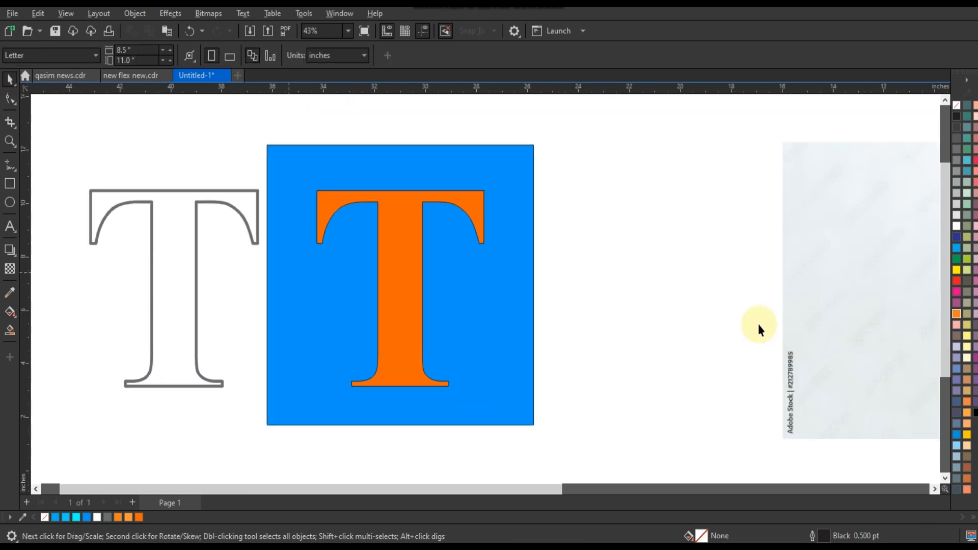
{"action": "scroll", "coordinate": [385, 270], "scroll_direction": "down", "scroll_amount": 2}
{"action": "left_click", "coordinate": [835, 274]}
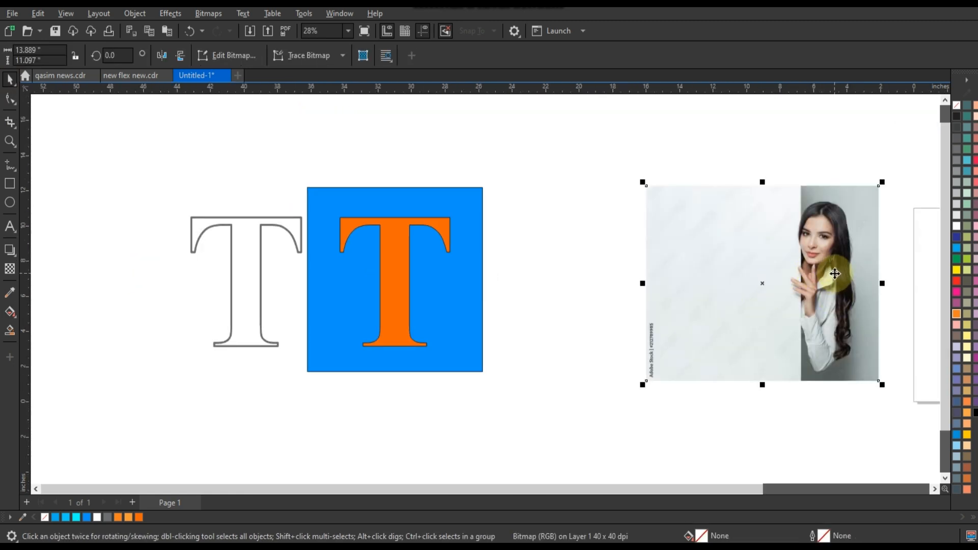
{"action": "left_click_drag", "start_coordinate": [834, 273], "coordinate": [485, 255]}
{"action": "key", "text": "shift+F2"}
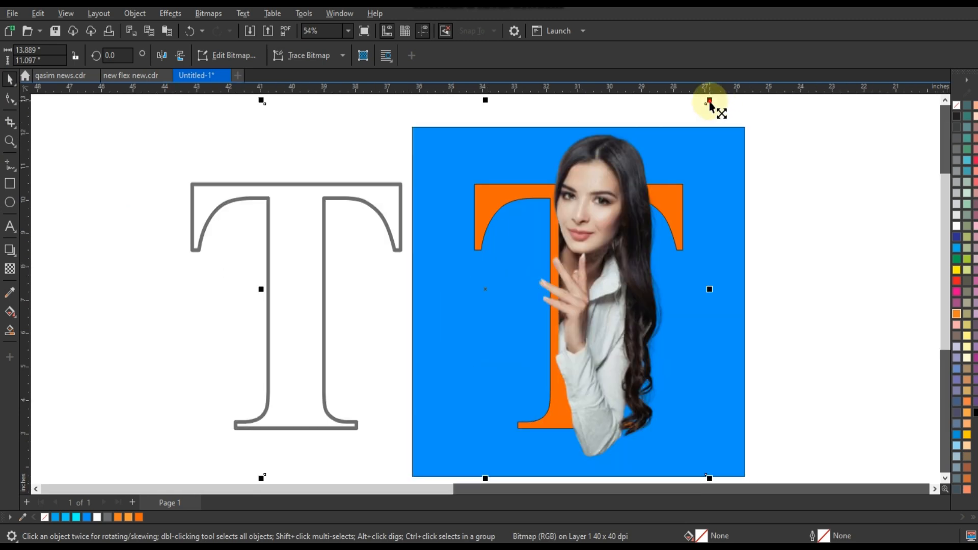
{"action": "left_click_drag", "start_coordinate": [710, 100], "coordinate": [647, 153]}
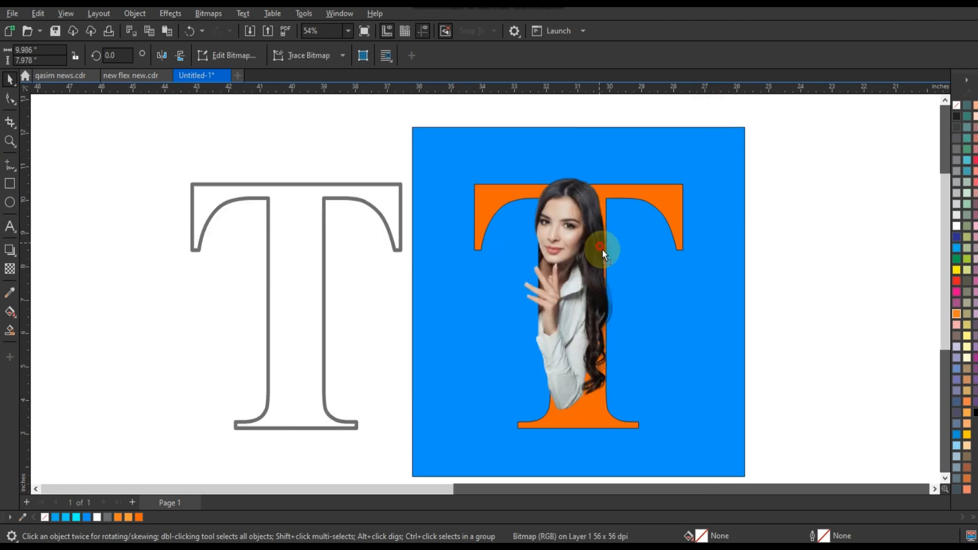
Step: Add a drop shadow to the blue square and raise its opacity to 88
{"action": "left_click", "coordinate": [602, 249]}
{"action": "left_click_drag", "start_coordinate": [485, 289], "coordinate": [667, 393]}
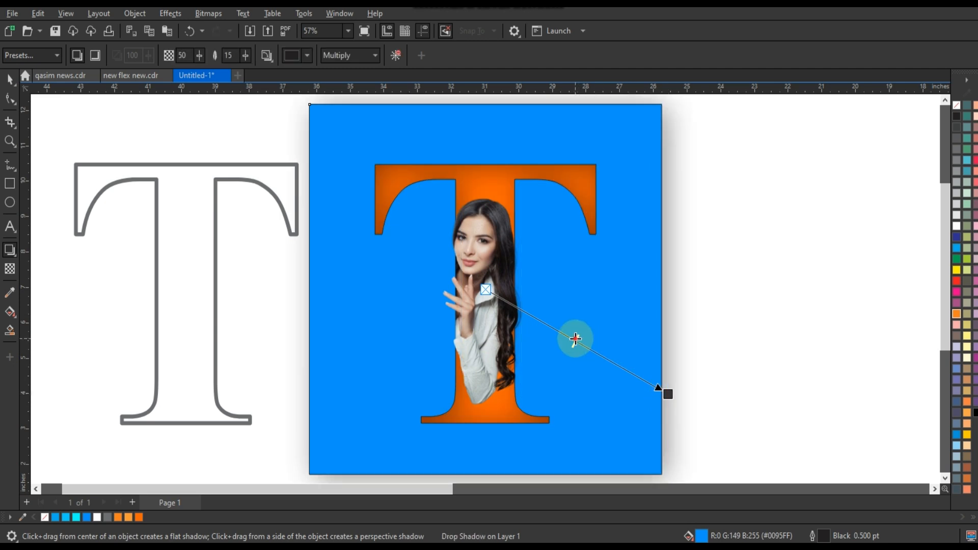
{"action": "left_click_drag", "start_coordinate": [576, 339], "coordinate": [643, 381]}
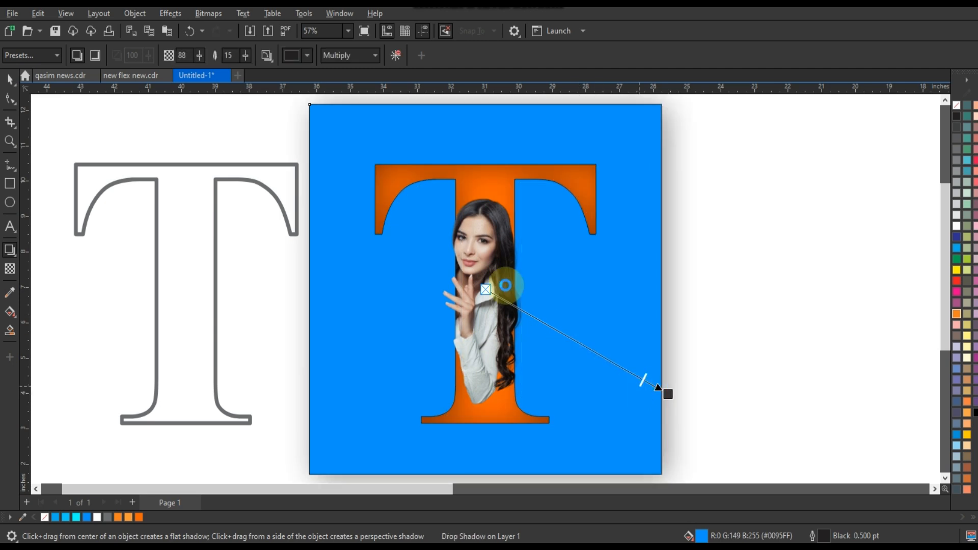
Step: Set the square's shadow feathering to 5
{"action": "left_click", "coordinate": [230, 55]}
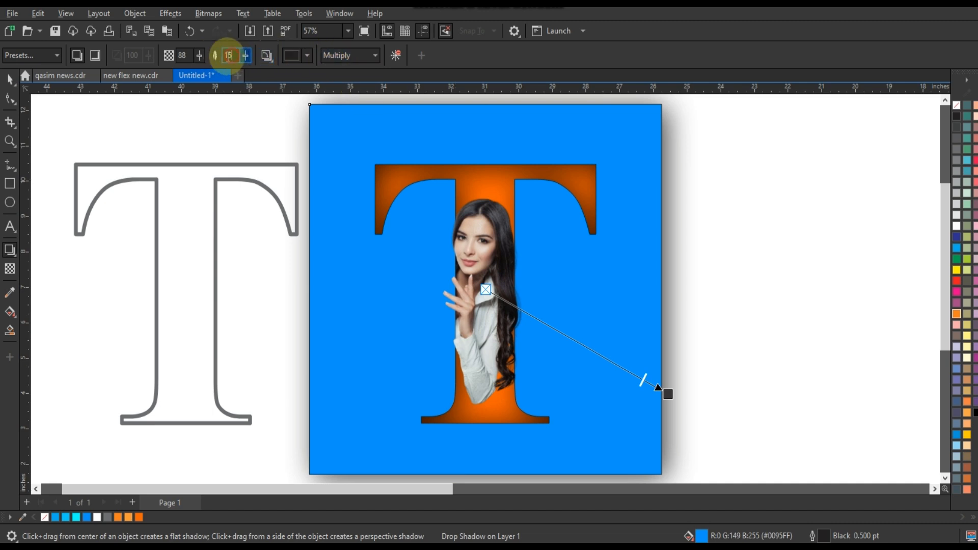
{"action": "type", "text": "5"}
{"action": "key", "text": "Return"}
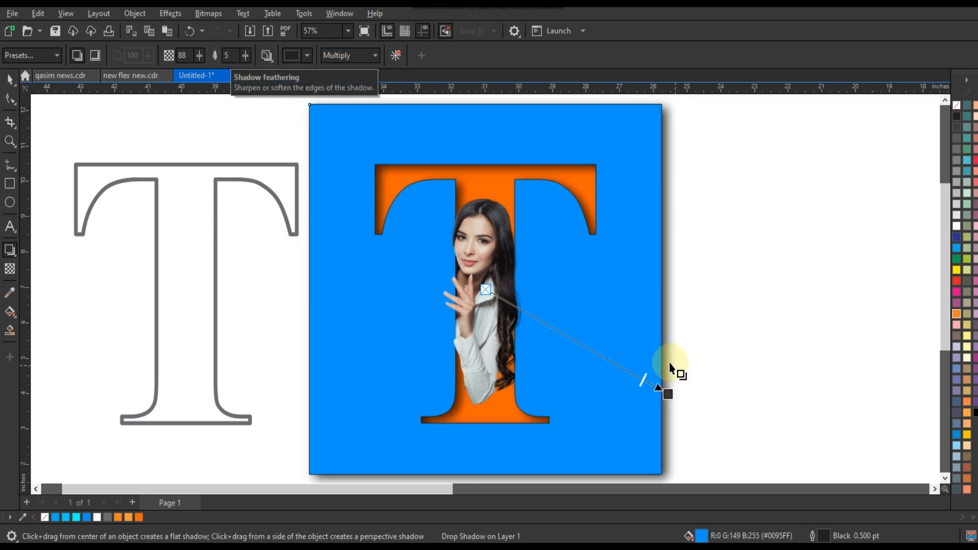
{"action": "left_click", "coordinate": [10, 80]}
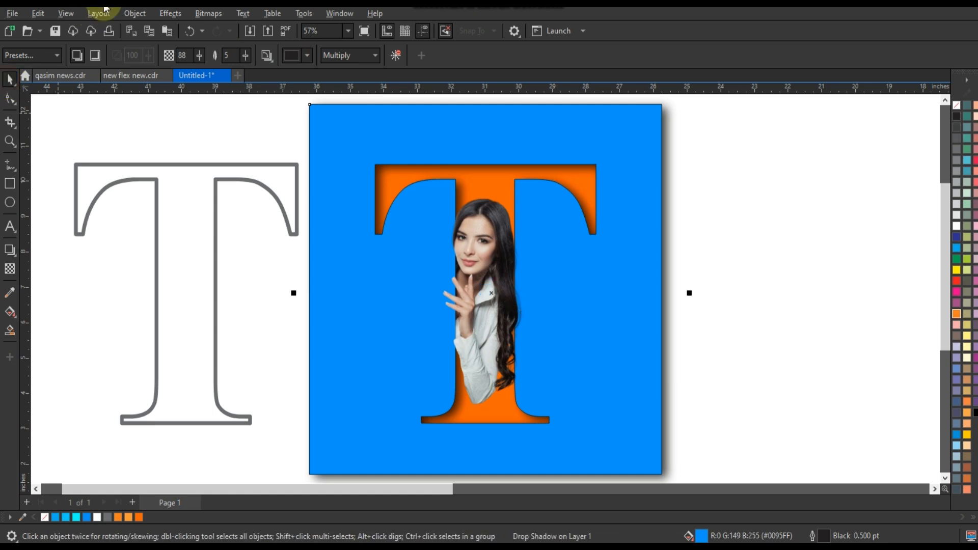
{"action": "left_click", "coordinate": [135, 13]}
{"action": "left_click", "coordinate": [154, 313]}
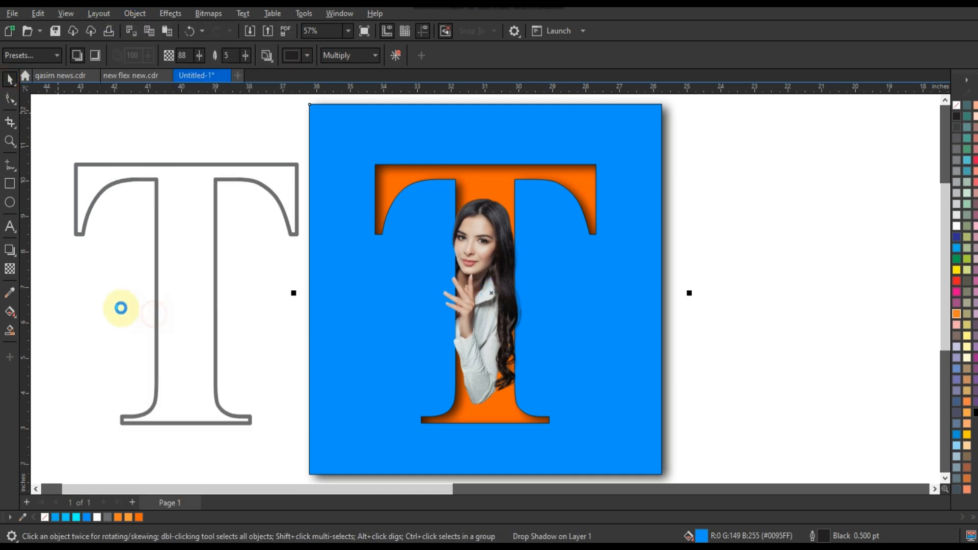
{"action": "left_click", "coordinate": [120, 309]}
{"action": "scroll", "coordinate": [364, 232], "scroll_direction": "down", "scroll_amount": 3}
Step: Reshape the lens rectangle's nodes so its edges line up with the blue square
{"action": "left_click", "coordinate": [375, 152]}
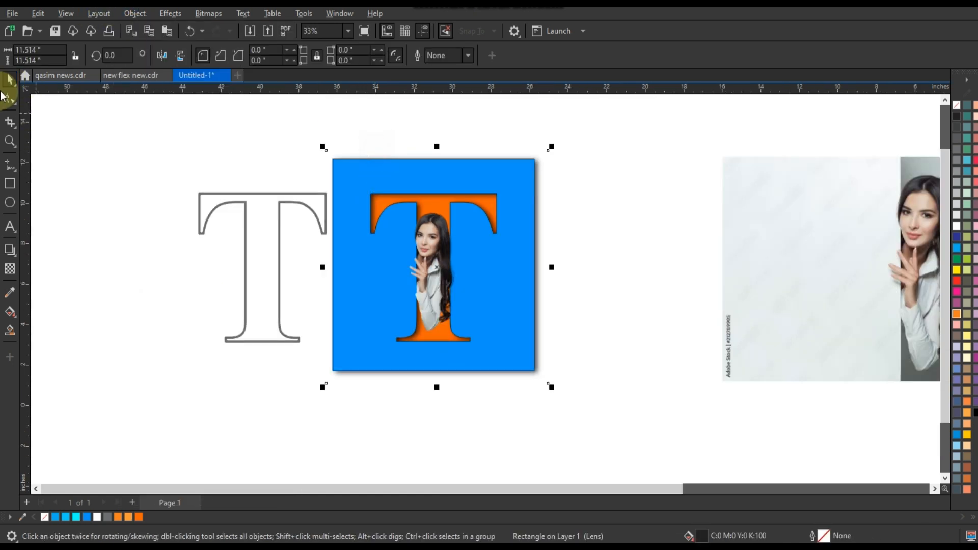
{"action": "left_click", "coordinate": [11, 98]}
{"action": "left_click", "coordinate": [474, 152]}
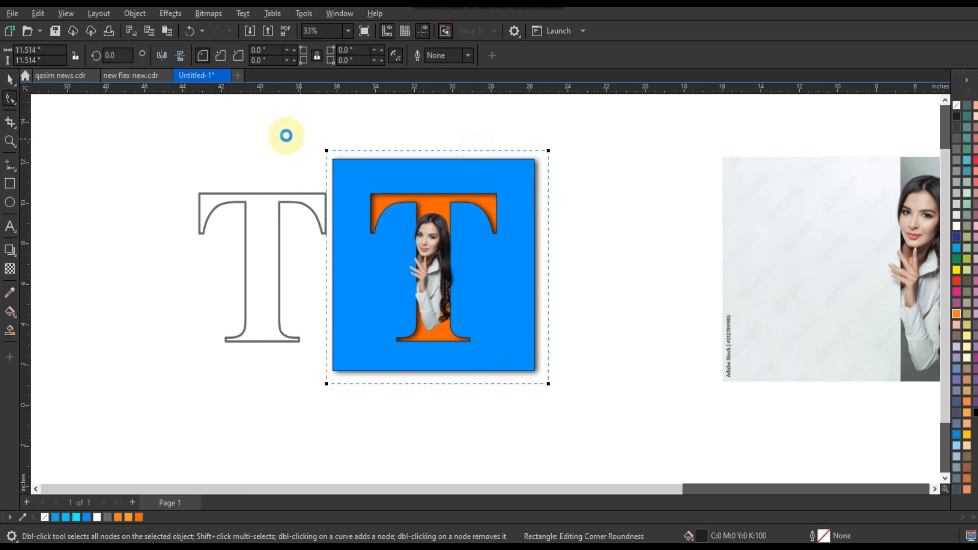
{"action": "left_click_drag", "start_coordinate": [276, 130], "coordinate": [604, 192]}
{"action": "left_click_drag", "start_coordinate": [548, 151], "coordinate": [548, 164]}
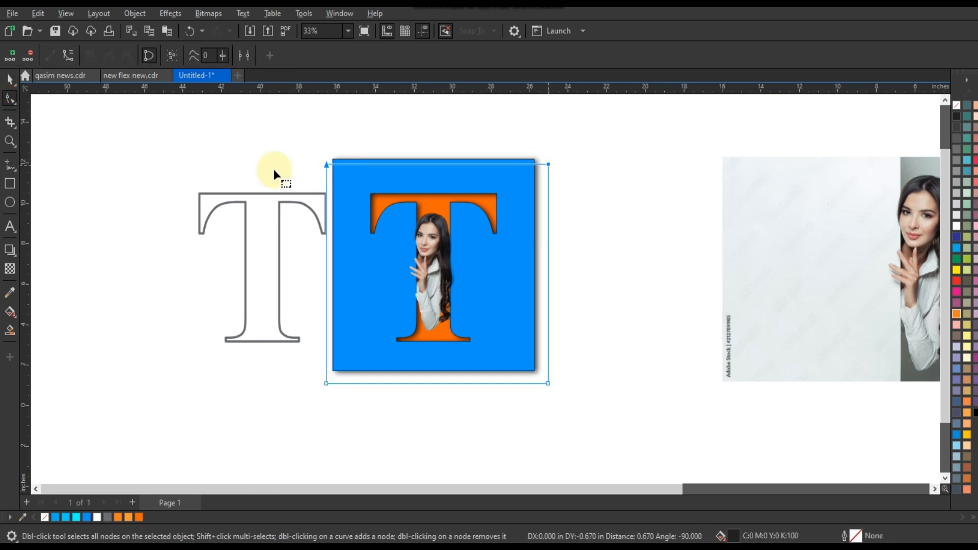
{"action": "left_click_drag", "start_coordinate": [328, 383], "coordinate": [337, 382]}
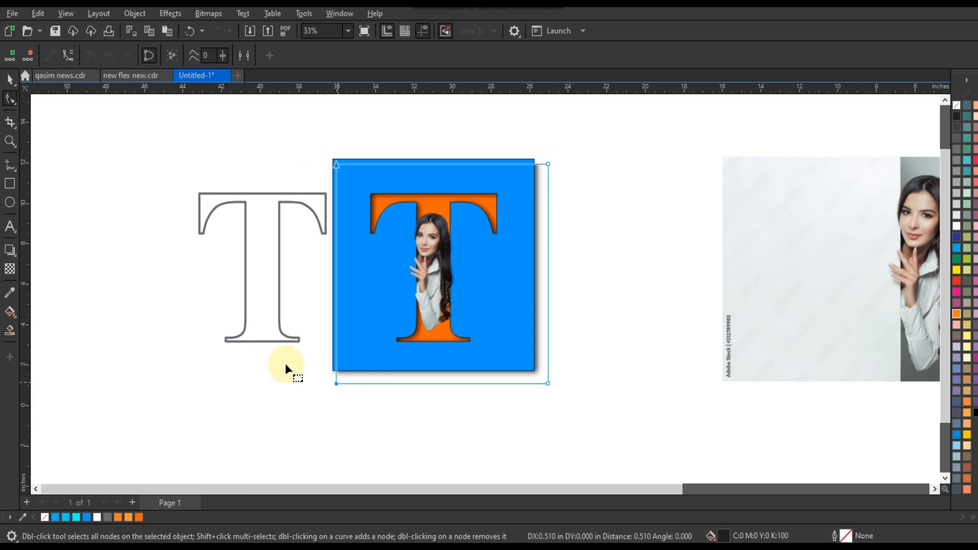
{"action": "left_click_drag", "start_coordinate": [286, 363], "coordinate": [606, 411]}
{"action": "left_click_drag", "start_coordinate": [542, 387], "coordinate": [546, 365]}
{"action": "left_click_drag", "start_coordinate": [500, 141], "coordinate": [532, 366]}
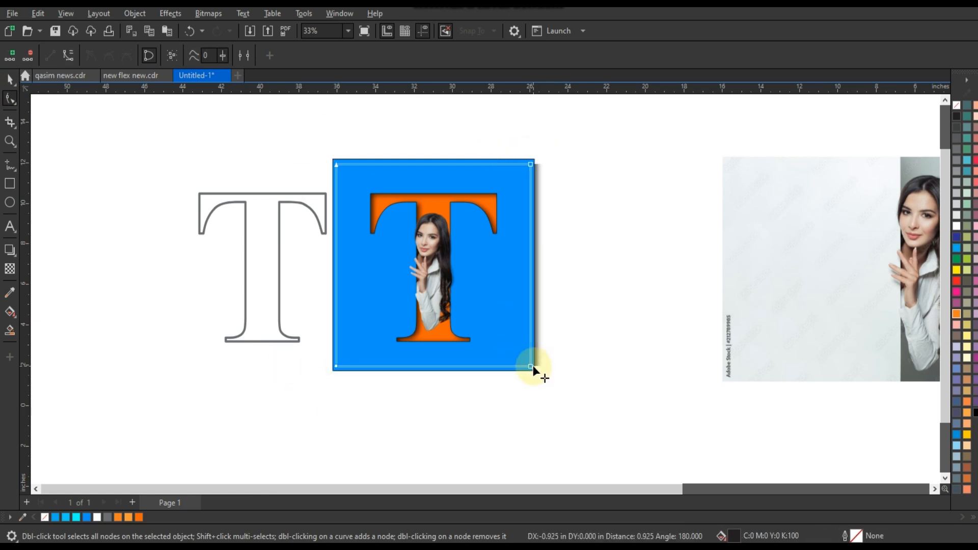
Step: Try to apply a fountain fill to the photo
{"action": "left_click", "coordinate": [10, 78]}
{"action": "left_click_drag", "start_coordinate": [142, 132], "coordinate": [619, 387]}
{"action": "key", "text": "shift+F2"}
{"action": "left_click", "coordinate": [619, 288]}
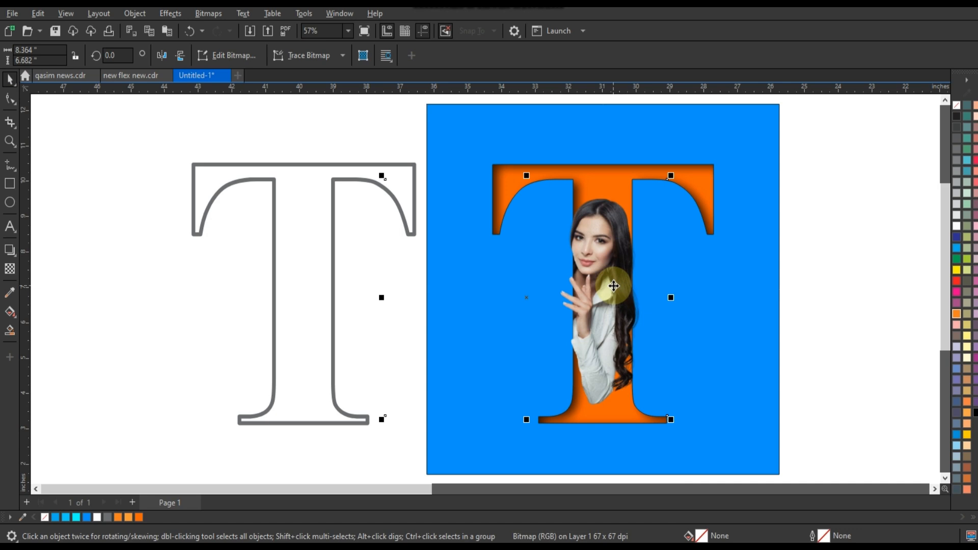
{"action": "left_click", "coordinate": [10, 311]}
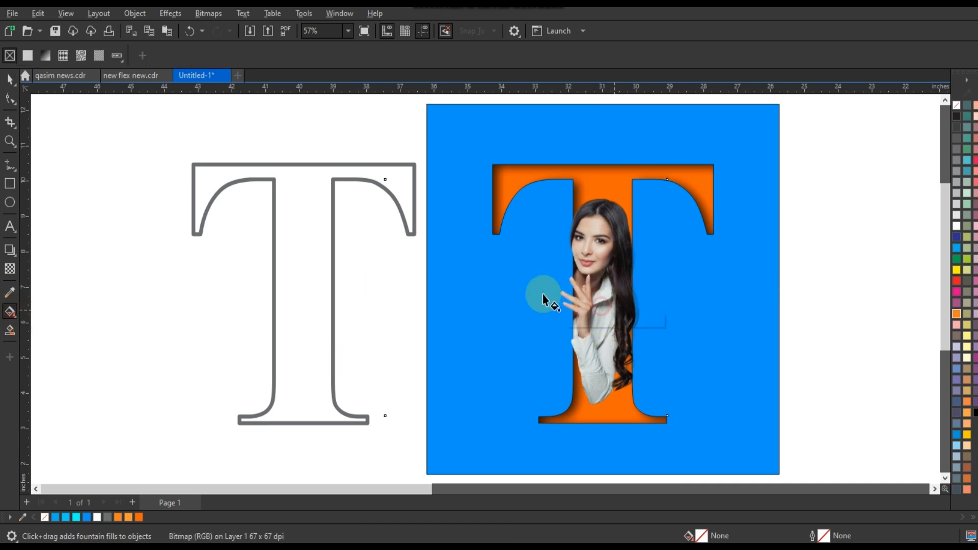
{"action": "left_click_drag", "start_coordinate": [542, 294], "coordinate": [432, 271]}
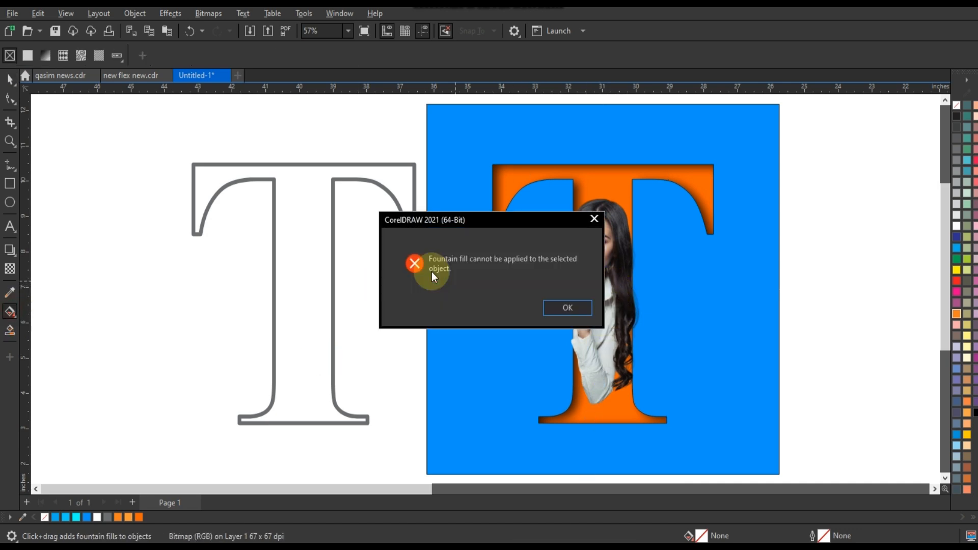
{"action": "left_click", "coordinate": [591, 220]}
Step: Crop the photo's left side in so it starts at the T's stem
{"action": "left_click", "coordinate": [10, 79]}
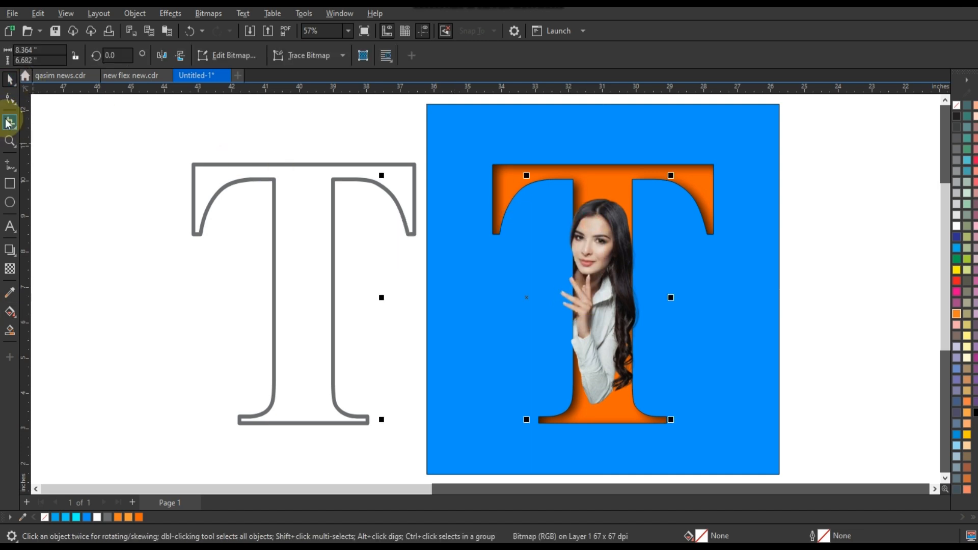
{"action": "left_click", "coordinate": [10, 101]}
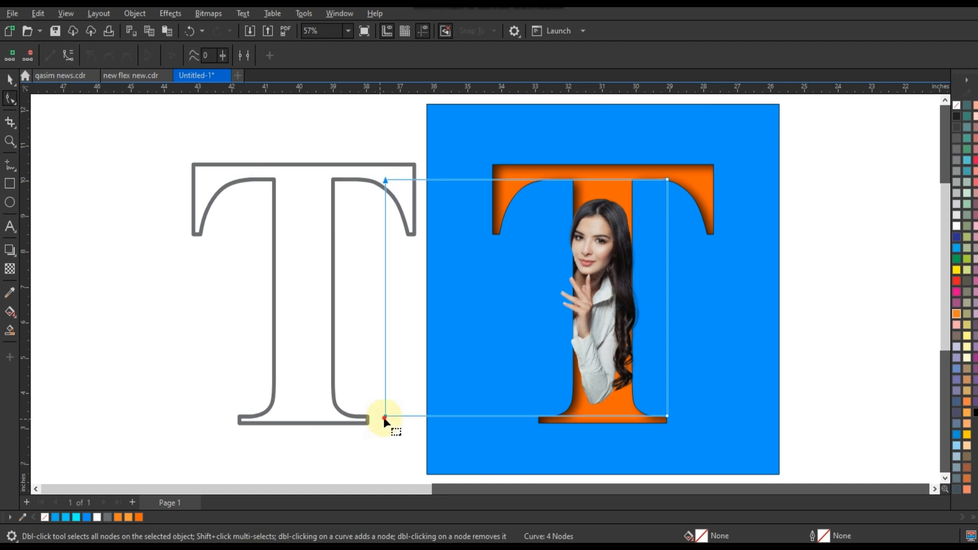
{"action": "left_click_drag", "start_coordinate": [411, 425], "coordinate": [523, 416]}
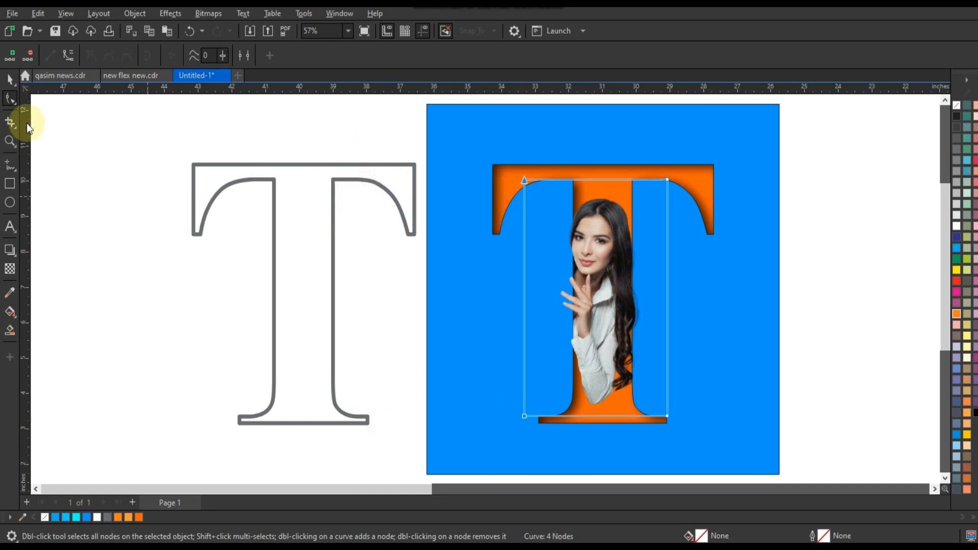
{"action": "left_click", "coordinate": [10, 82]}
Step: Convert the photo to a 300 dpi RGB bitmap with a transparent background
{"action": "left_click", "coordinate": [216, 32]}
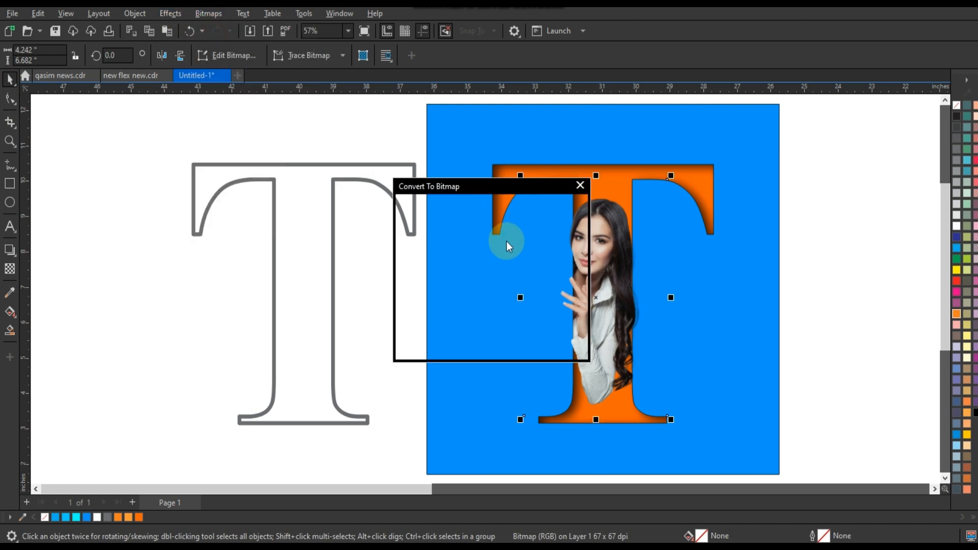
{"action": "left_click", "coordinate": [506, 238]}
{"action": "left_click", "coordinate": [486, 289]}
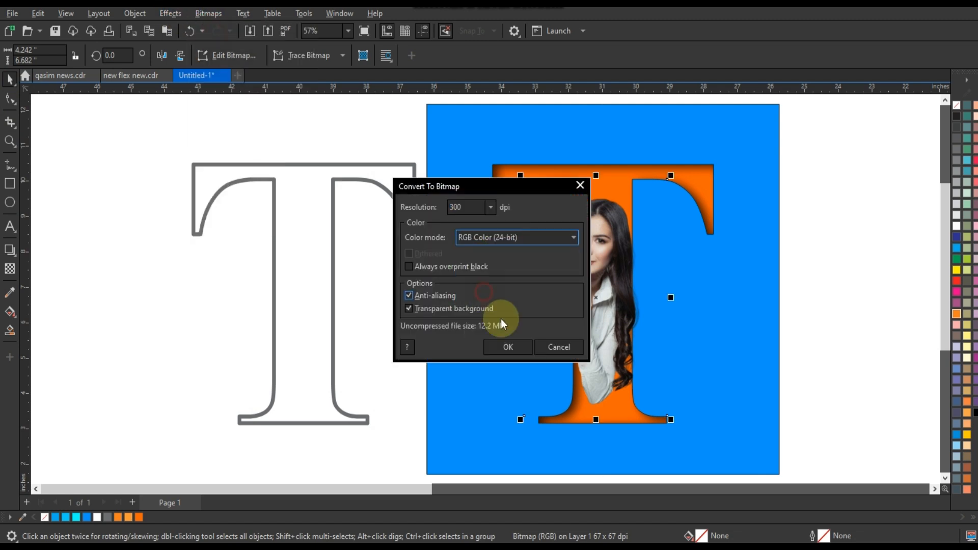
{"action": "left_click", "coordinate": [508, 347]}
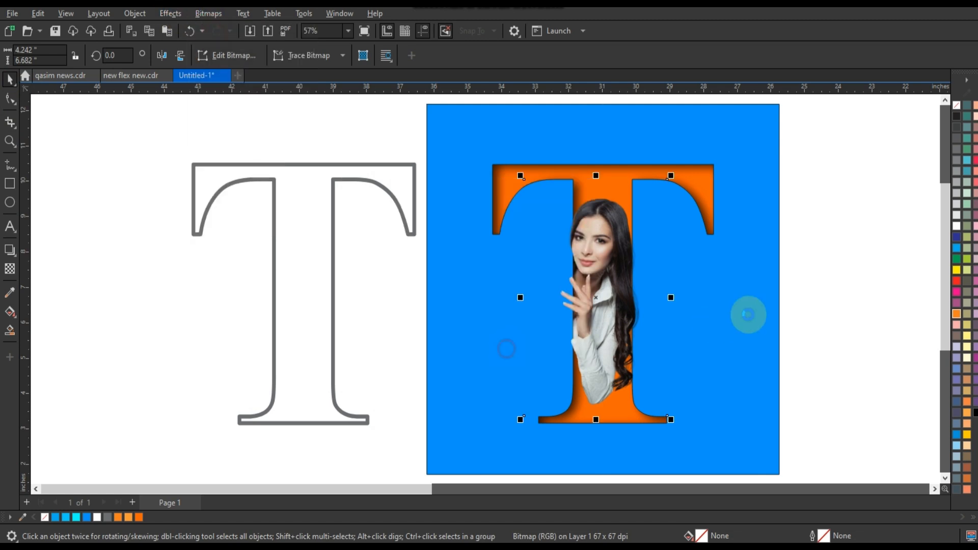
{"action": "left_click", "coordinate": [9, 311]}
{"action": "left_click", "coordinate": [10, 251]}
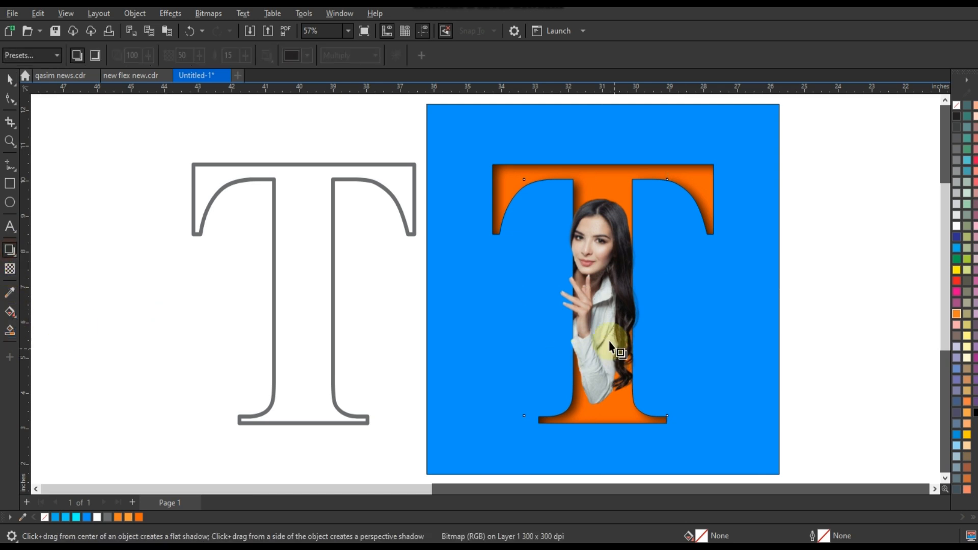
{"action": "left_click_drag", "start_coordinate": [596, 298], "coordinate": [532, 315]}
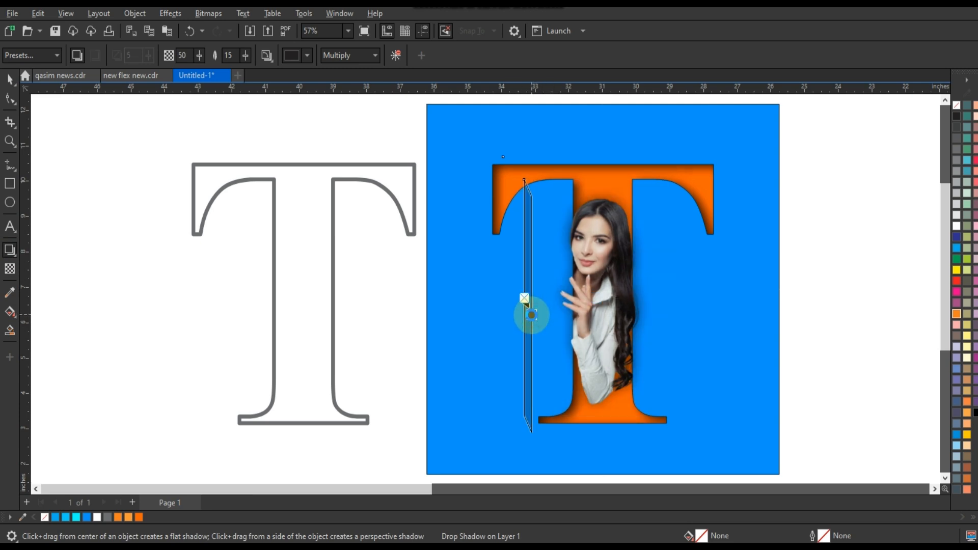
{"action": "key", "text": "ctrl+z"}
Step: Add a short drop shadow to the photo pointing toward the lower left
{"action": "mouse_move", "coordinate": [596, 299]}
{"action": "left_mouse_down"}
{"action": "mouse_move", "coordinate": [535, 332]}
{"action": "mouse_move", "coordinate": [495, 334]}
{"action": "mouse_move", "coordinate": [581, 304]}
{"action": "left_mouse_up"}
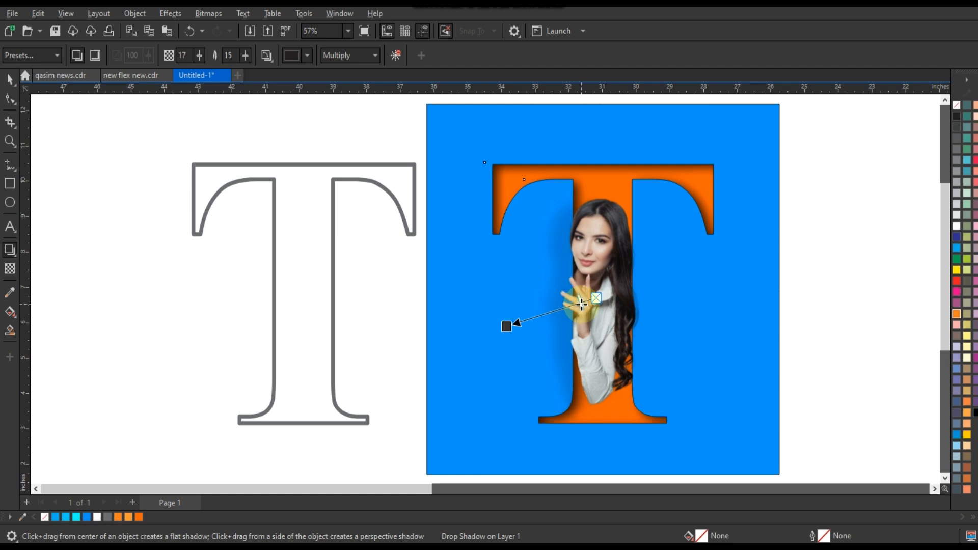
{"action": "left_click", "coordinate": [10, 79]}
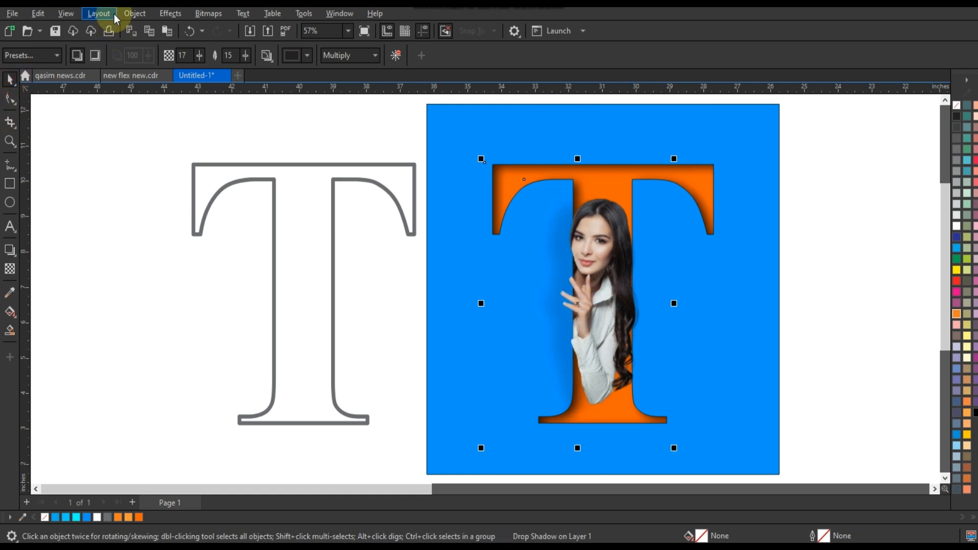
{"action": "left_click", "coordinate": [134, 13]}
{"action": "left_click", "coordinate": [128, 298]}
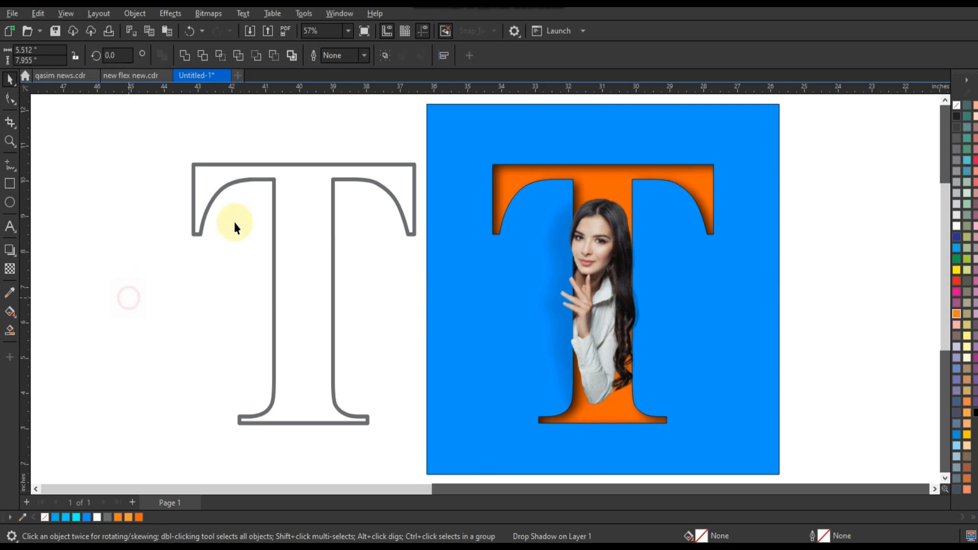
Step: Color the outlined T white and center-align it over the knocked-out T on the blue square
{"action": "left_click", "coordinate": [274, 185]}
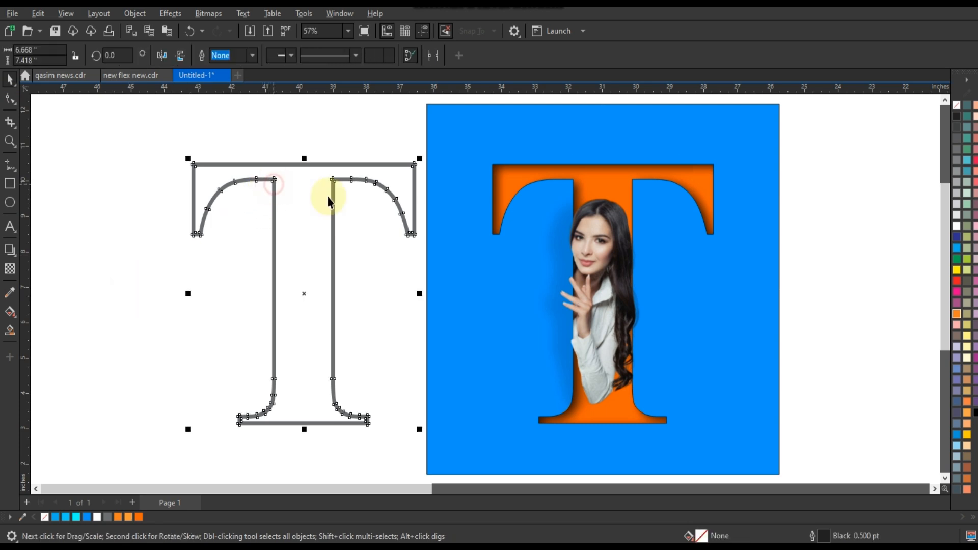
{"action": "left_click", "coordinate": [957, 225]}
{"action": "left_click", "coordinate": [767, 155], "text": "shift"}
{"action": "key", "text": "c"}
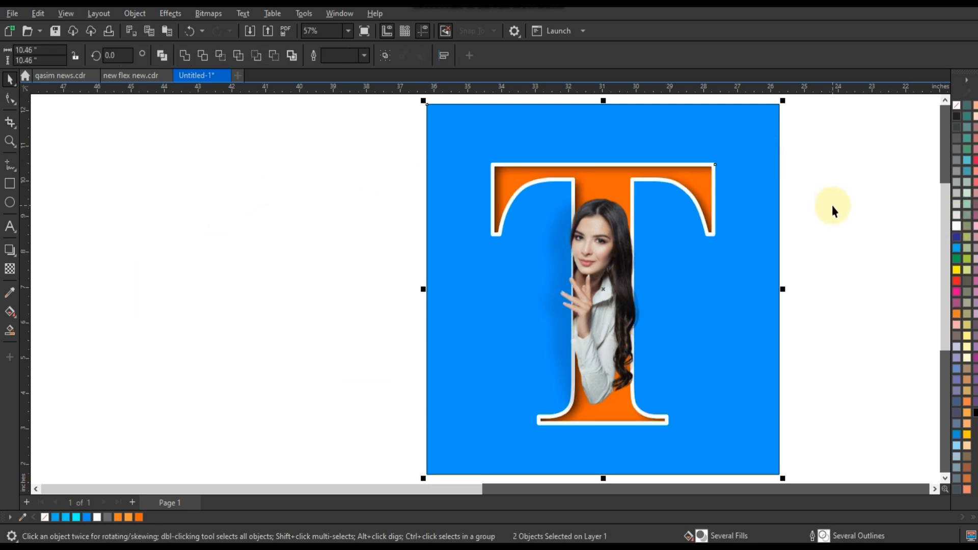
Step: Zoom in to examine the photo and white outline inside the T
{"action": "left_click", "coordinate": [832, 205]}
{"action": "left_click", "coordinate": [714, 165]}
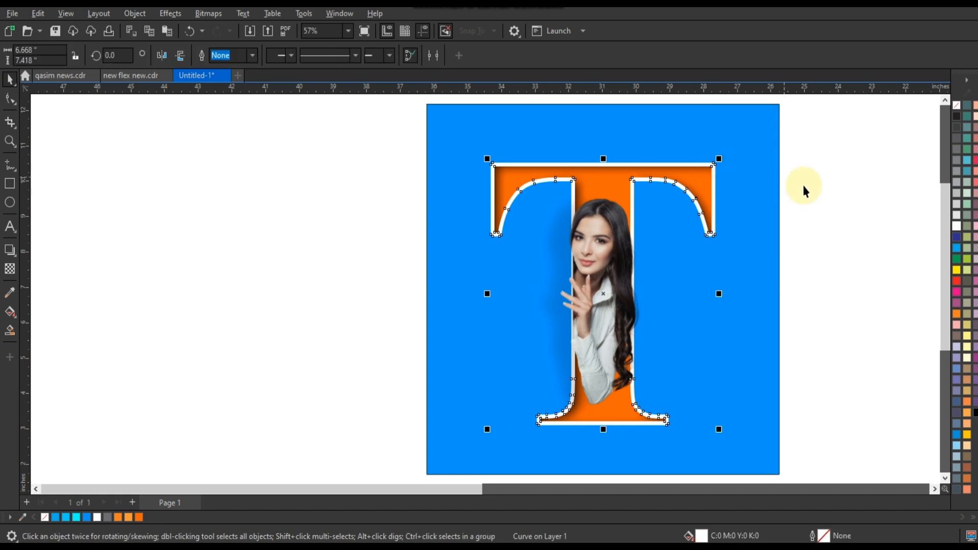
{"action": "left_click", "coordinate": [617, 251]}
{"action": "key", "text": "shift+F2"}
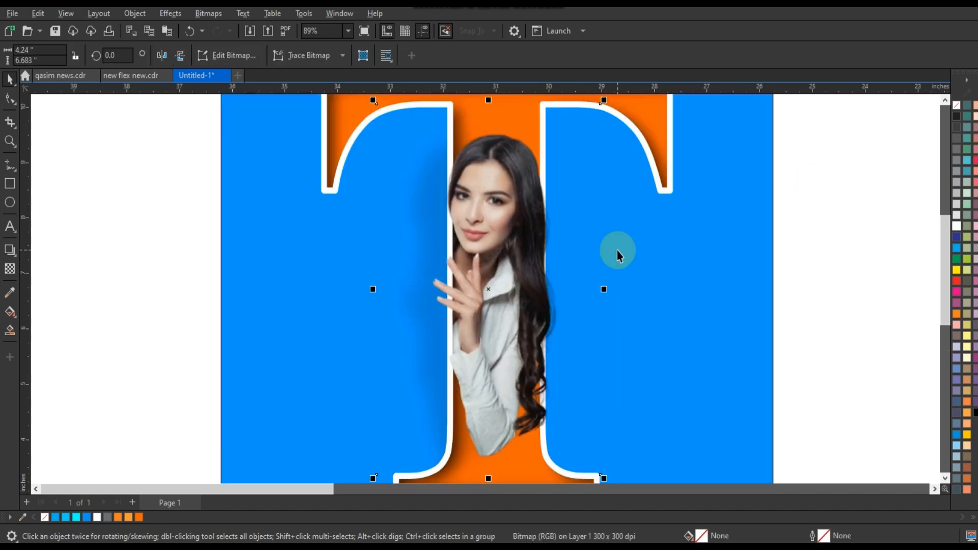
{"action": "scroll", "coordinate": [617, 251], "scroll_direction": "down", "scroll_amount": 3}
{"action": "left_click", "coordinate": [728, 126]}
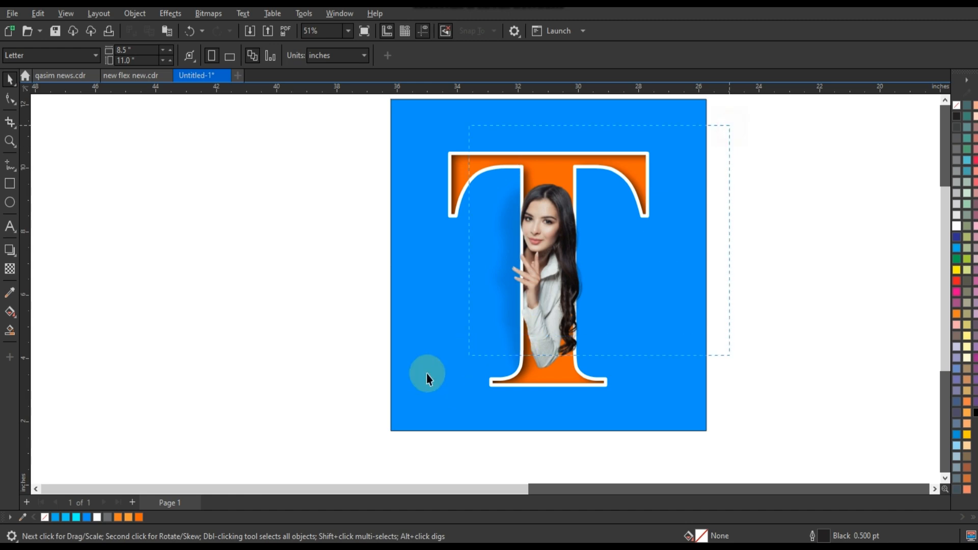
{"action": "left_click_drag", "start_coordinate": [372, 412], "coordinate": [371, 412]}
{"action": "left_click_drag", "start_coordinate": [655, 408], "coordinate": [645, 406]}
{"action": "key", "text": "ctrl+z"}
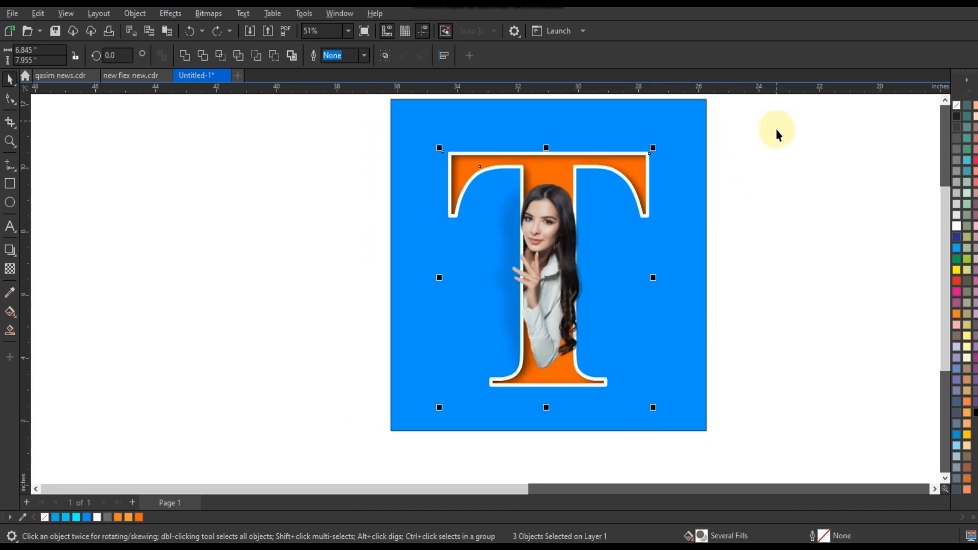
{"action": "left_click", "coordinate": [775, 148]}
{"action": "left_click", "coordinate": [695, 326]}
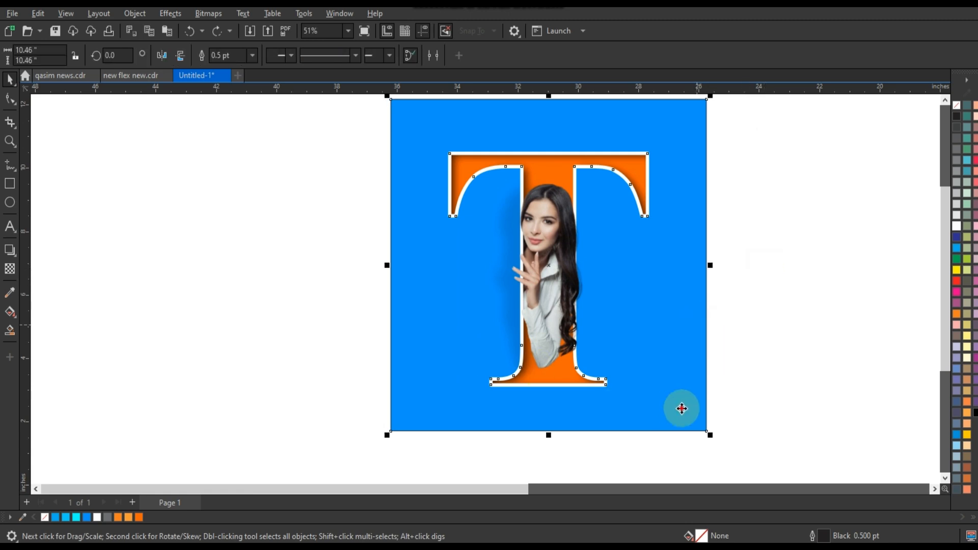
{"action": "key", "text": "F4"}
{"action": "left_click", "coordinate": [717, 336]}
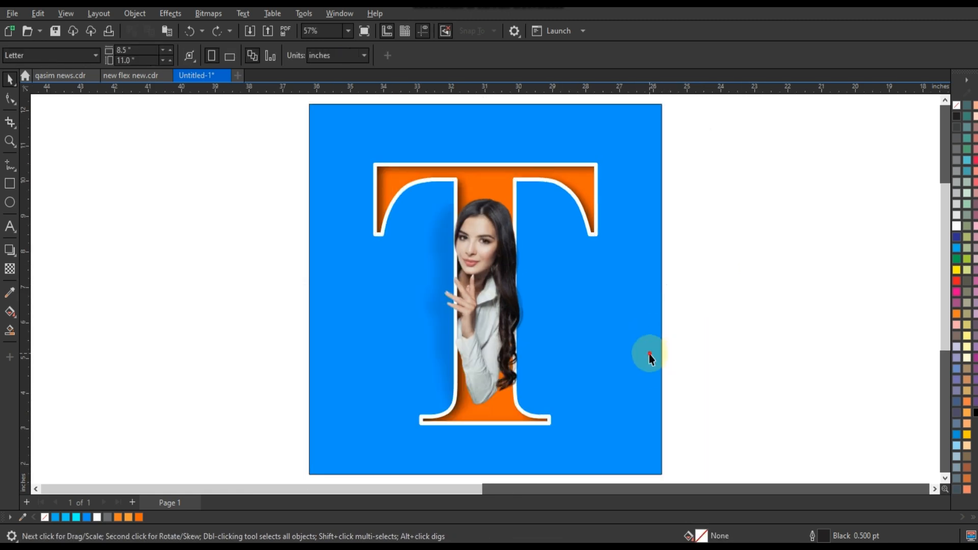
{"action": "left_click", "coordinate": [649, 353]}
{"action": "left_click", "coordinate": [747, 331]}
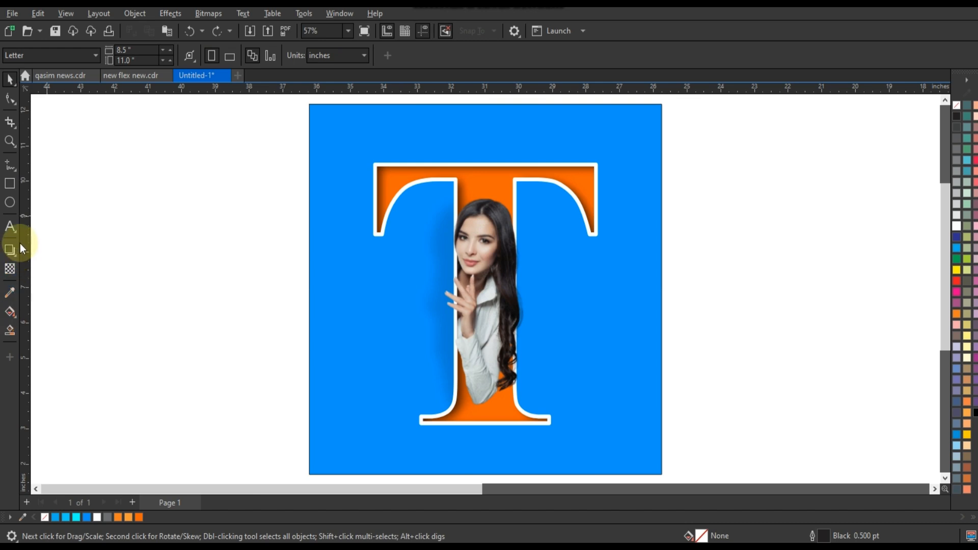
Step: Add artistic text reading T LETTER on the canvas and make it bold
{"action": "left_click", "coordinate": [10, 226]}
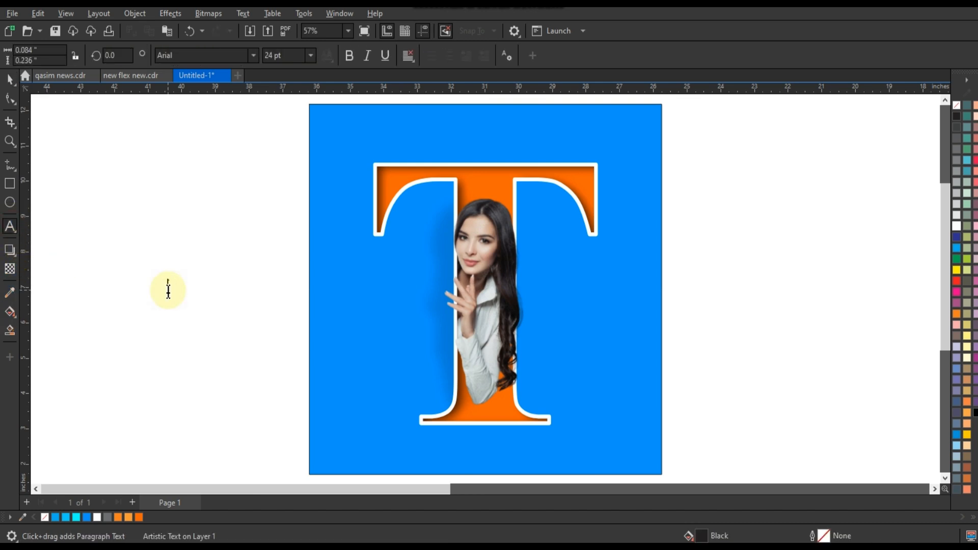
{"action": "type", "text": "T LETTER"}
{"action": "left_click", "coordinate": [10, 79]}
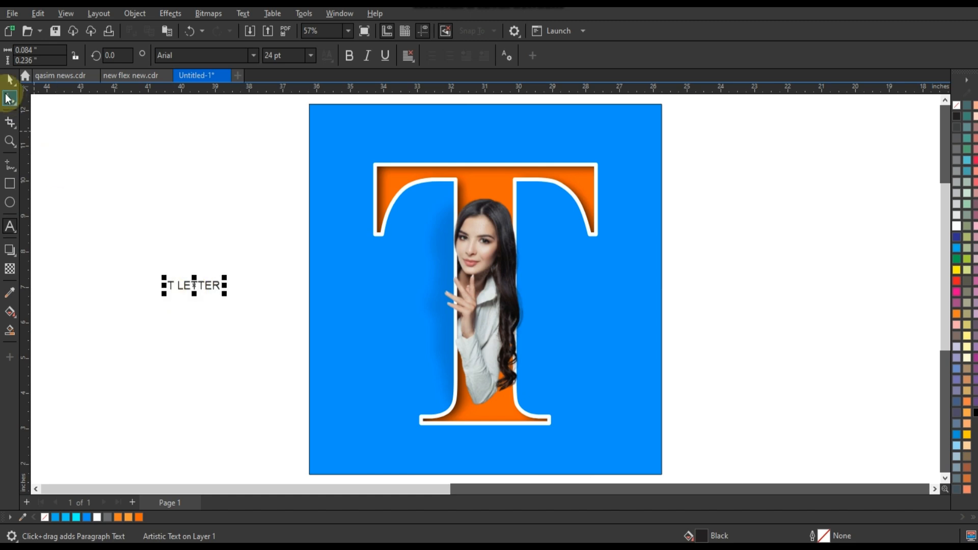
{"action": "left_click", "coordinate": [349, 56]}
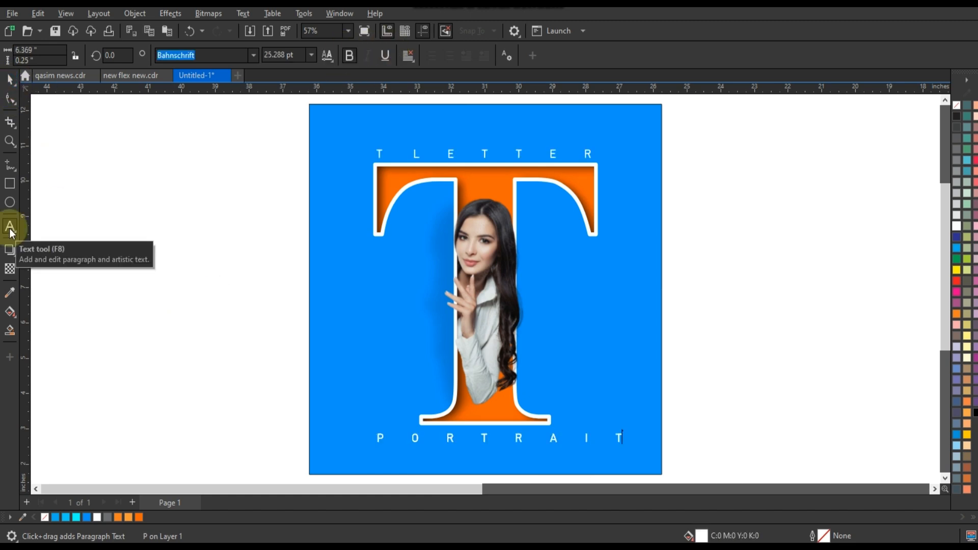
Step: Tighten the letter spacing of the PORTRAIT caption below the T
{"action": "left_click", "coordinate": [10, 98]}
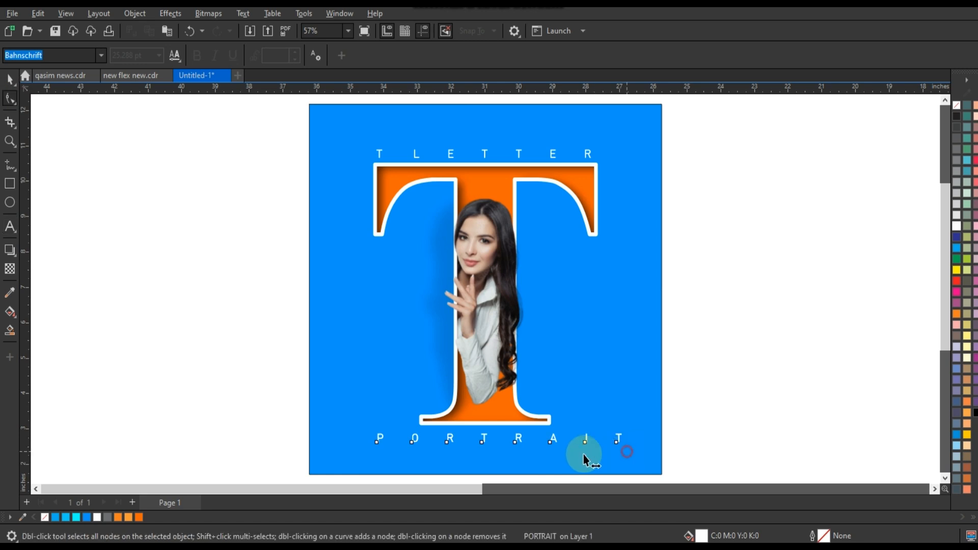
{"action": "left_click_drag", "start_coordinate": [584, 460], "coordinate": [455, 464]}
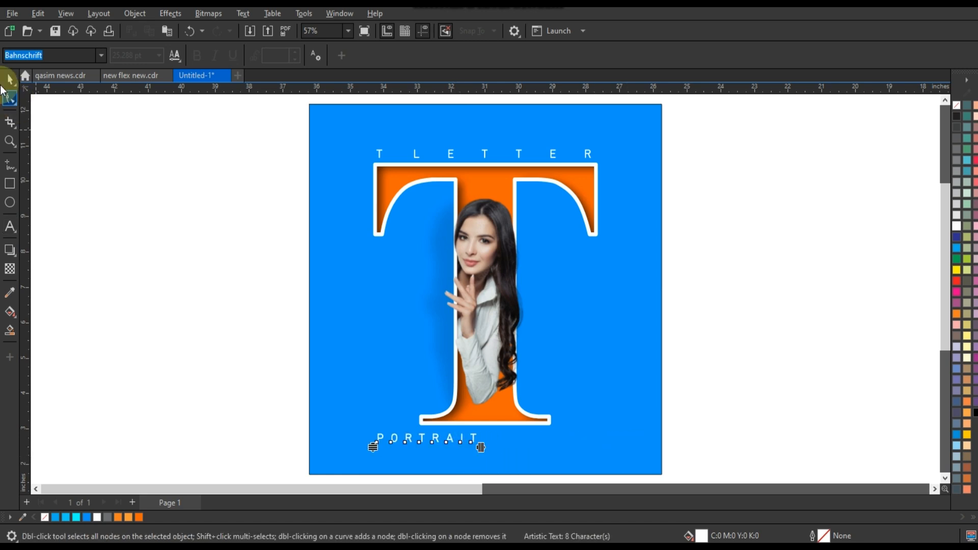
{"action": "left_click", "coordinate": [11, 79]}
{"action": "left_click", "coordinate": [467, 165]}
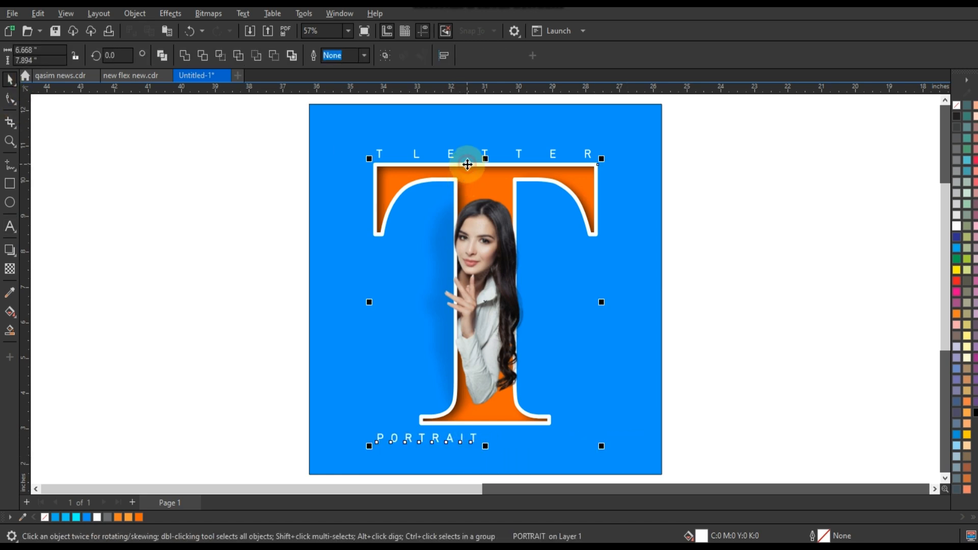
{"action": "left_click", "coordinate": [761, 293]}
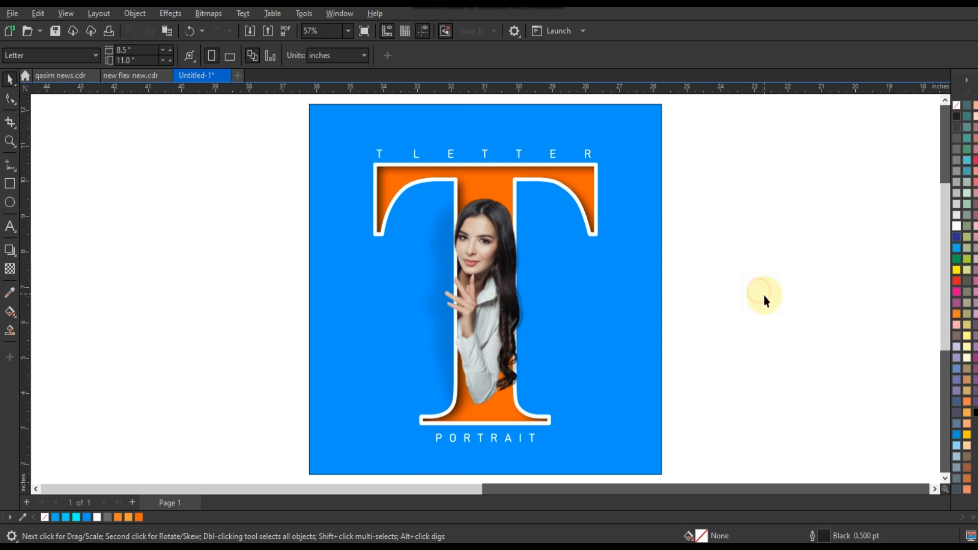
Step: Try filling the blue square with red
{"action": "left_click", "coordinate": [655, 309]}
{"action": "left_click", "coordinate": [956, 281]}
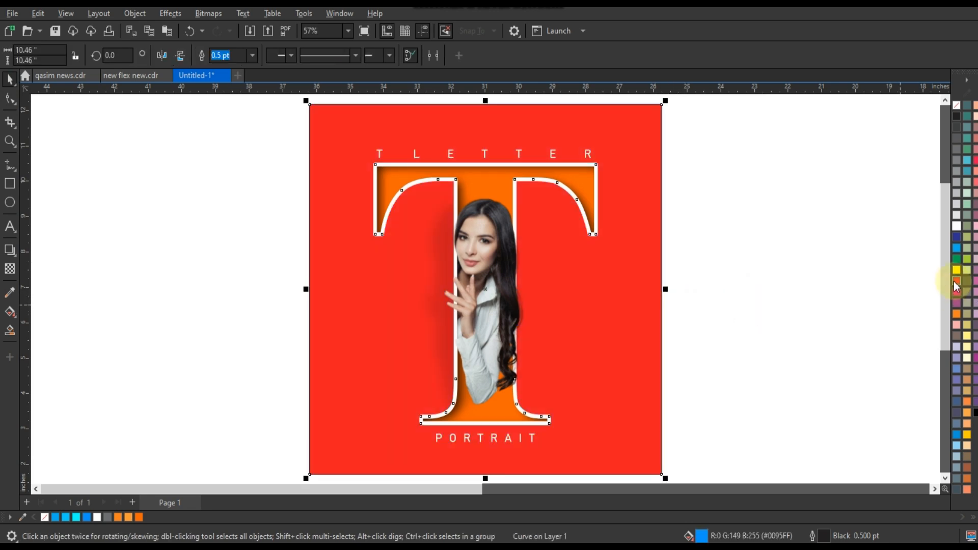
{"action": "key", "text": "ctrl+z"}
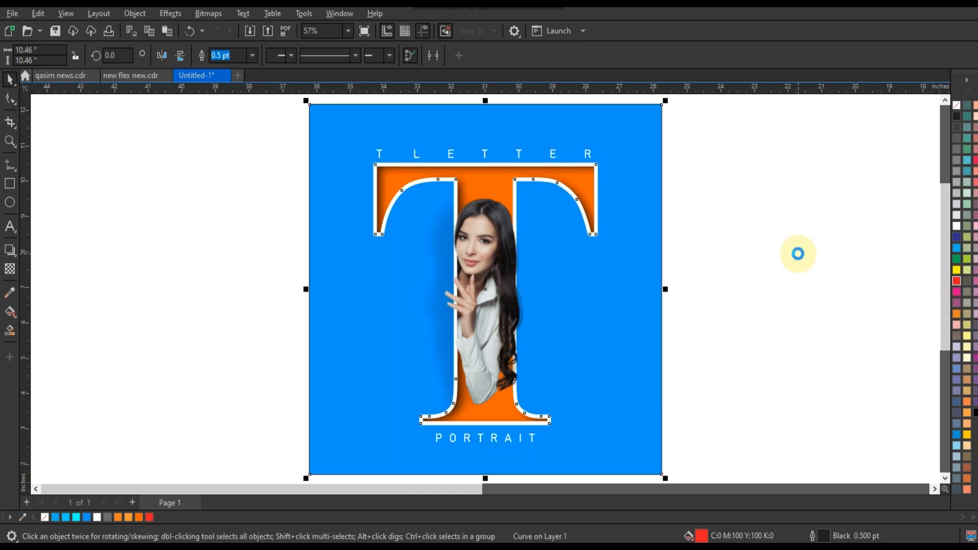
{"action": "left_click", "coordinate": [798, 258]}
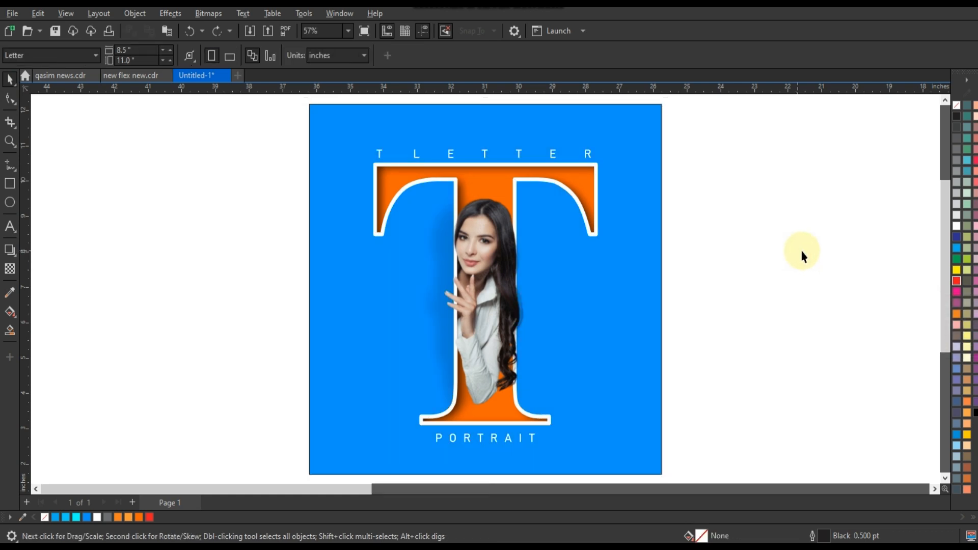